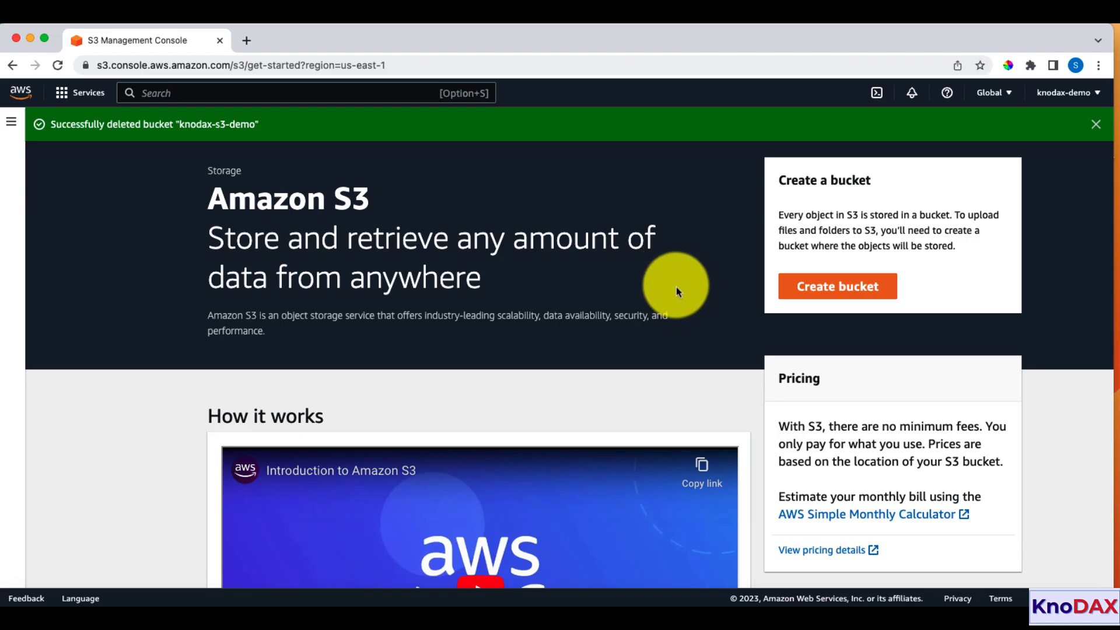
Try to create a bucket named test, keeping the US East (N. Virginia) region and all other default settings
click(825, 290)
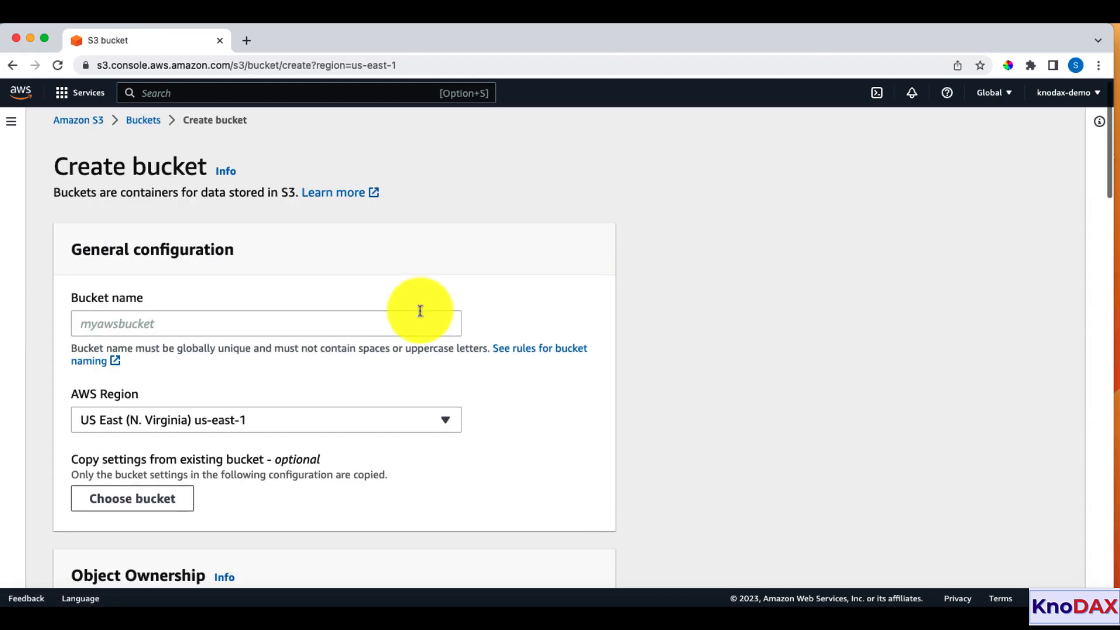
click(247, 327)
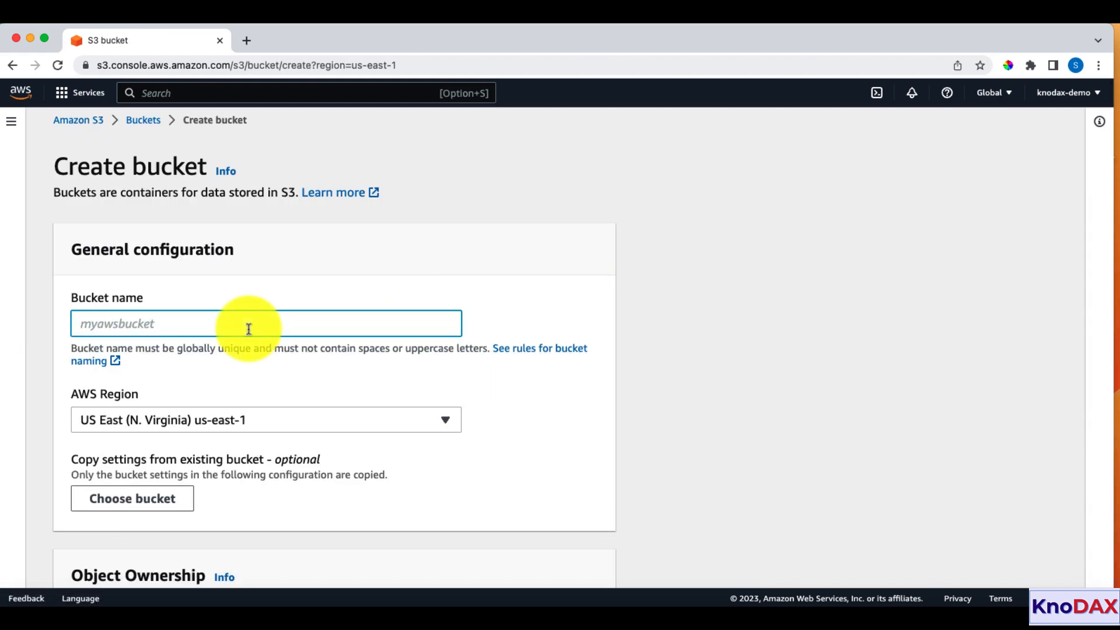
text(test)
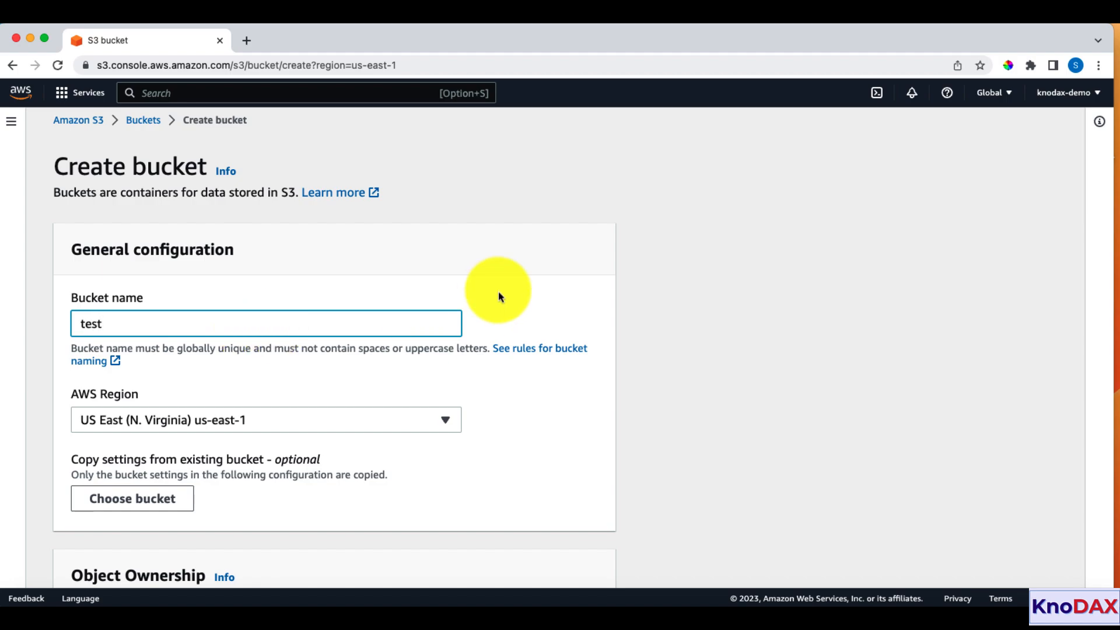
scroll(498, 291, down, 15)
scroll(498, 292, down, 10)
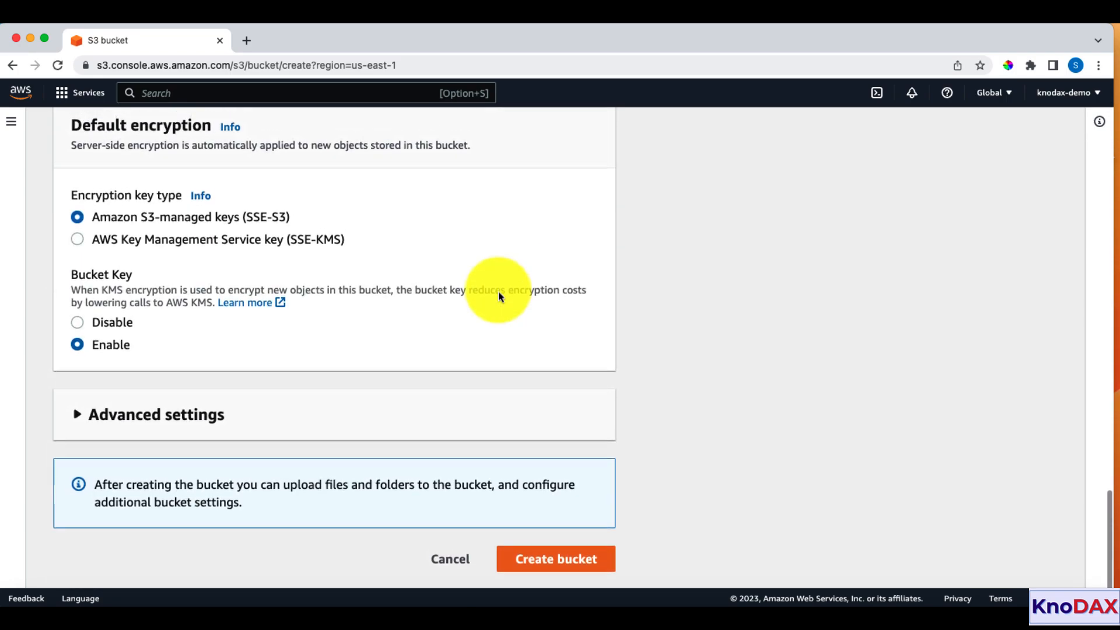
click(563, 564)
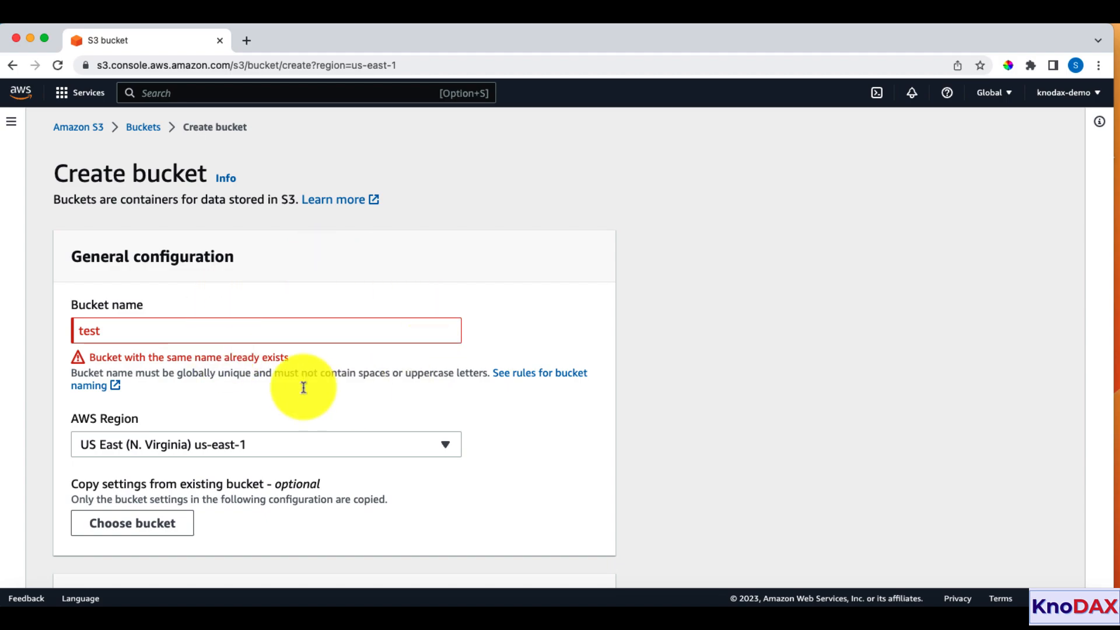
Start a fresh bucket form from the bucket list and try again to create a bucket named test with default settings
click(144, 131)
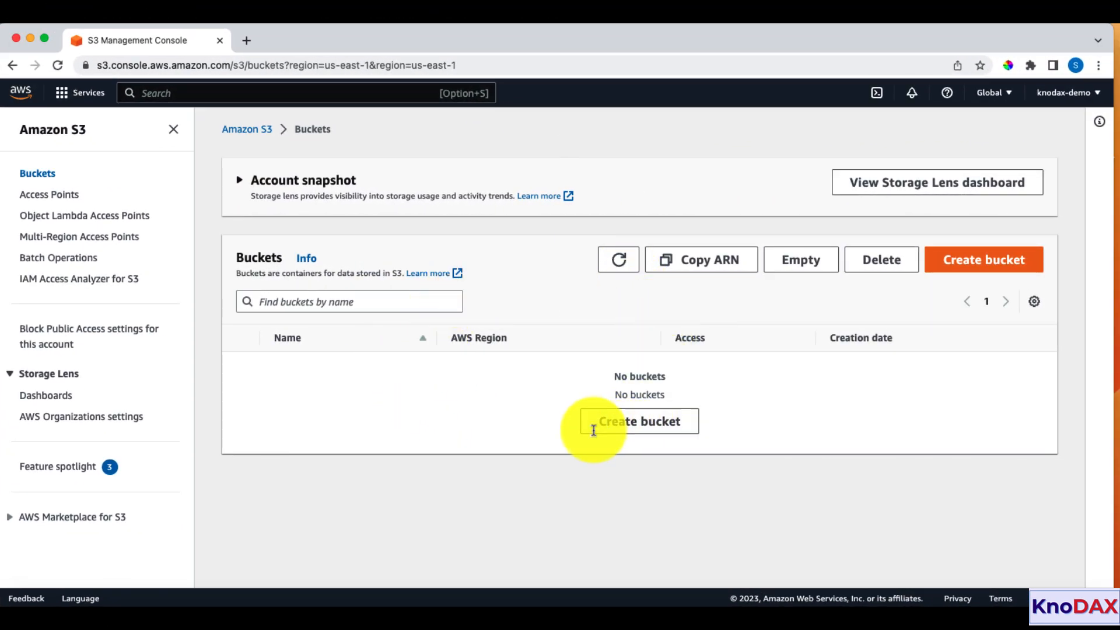
click(966, 262)
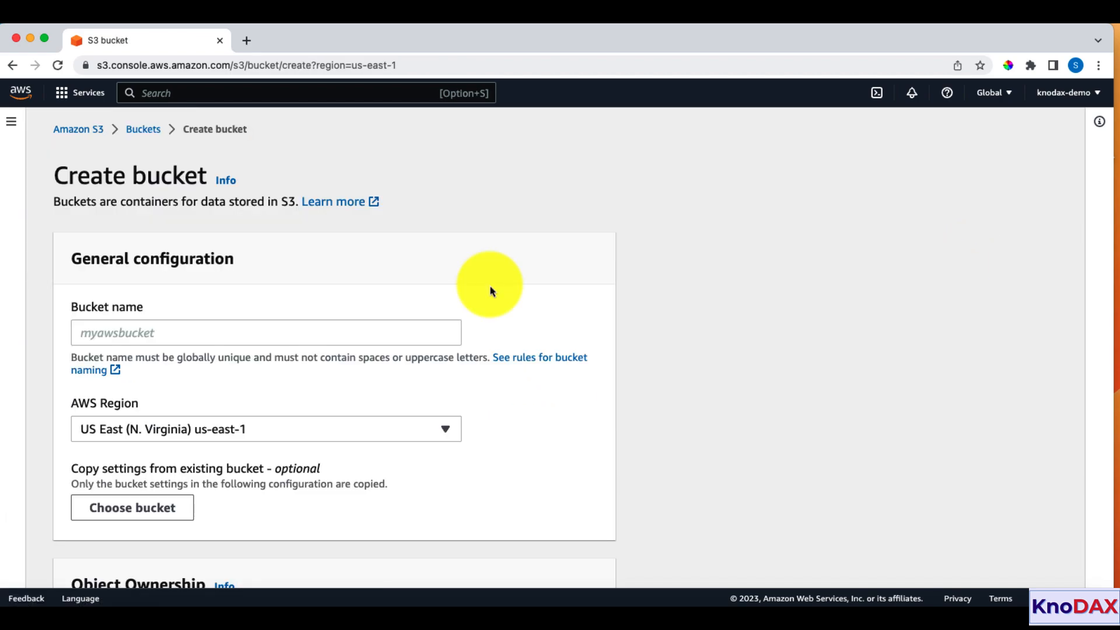
click(148, 328)
text(tst)
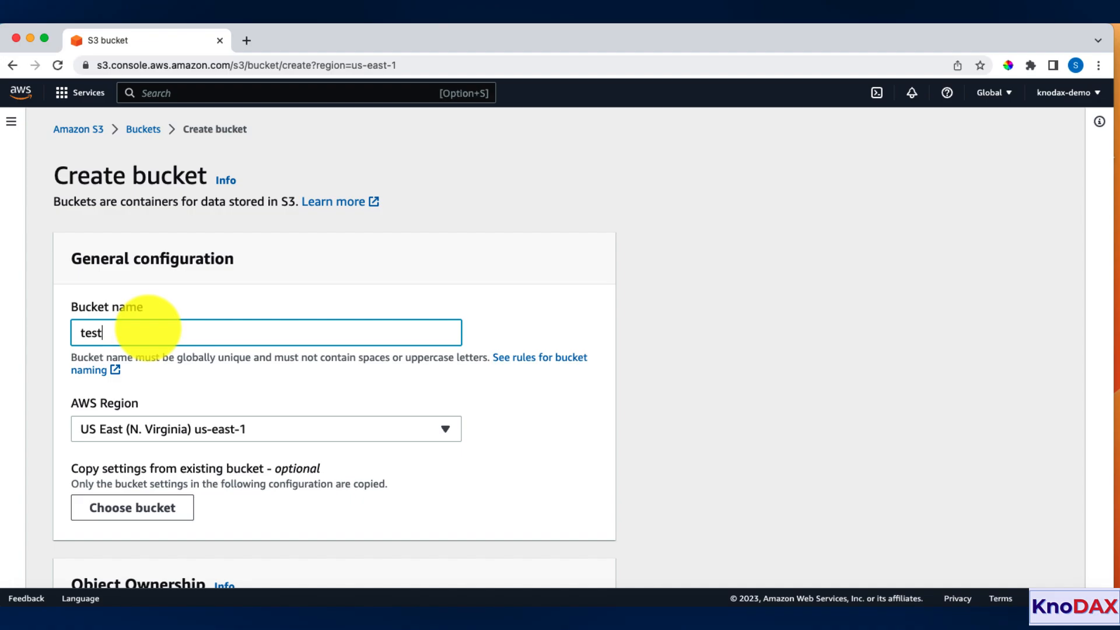
scroll(149, 328, down, 20)
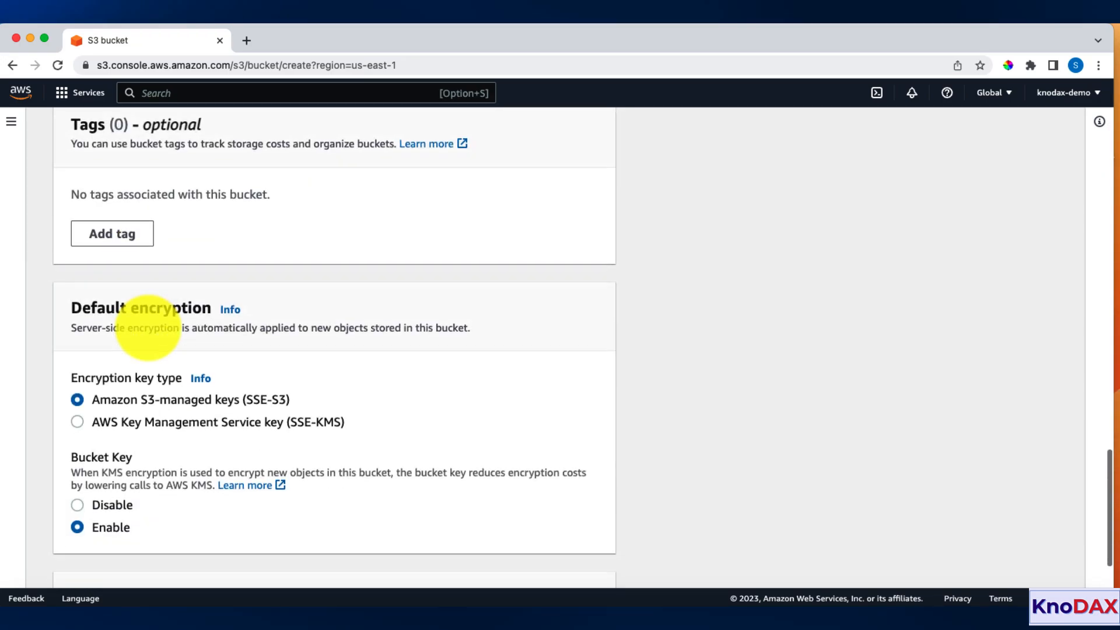
scroll(149, 328, down, 3)
click(548, 563)
scroll(384, 327, up, 8)
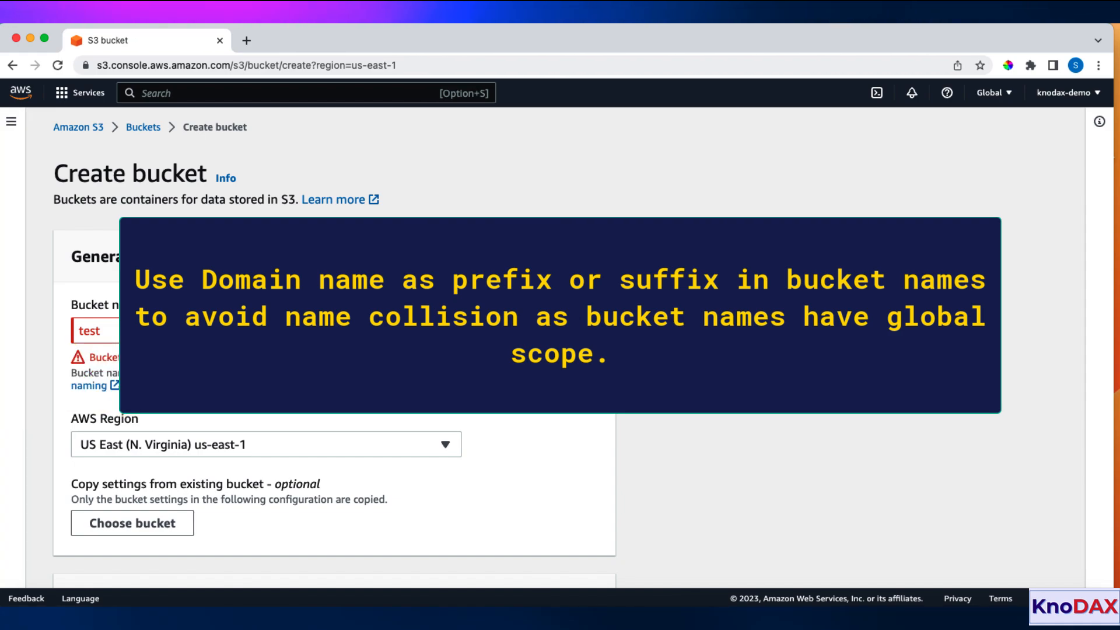
Replace the bucket name with knodax-s3-demo
click(112, 332)
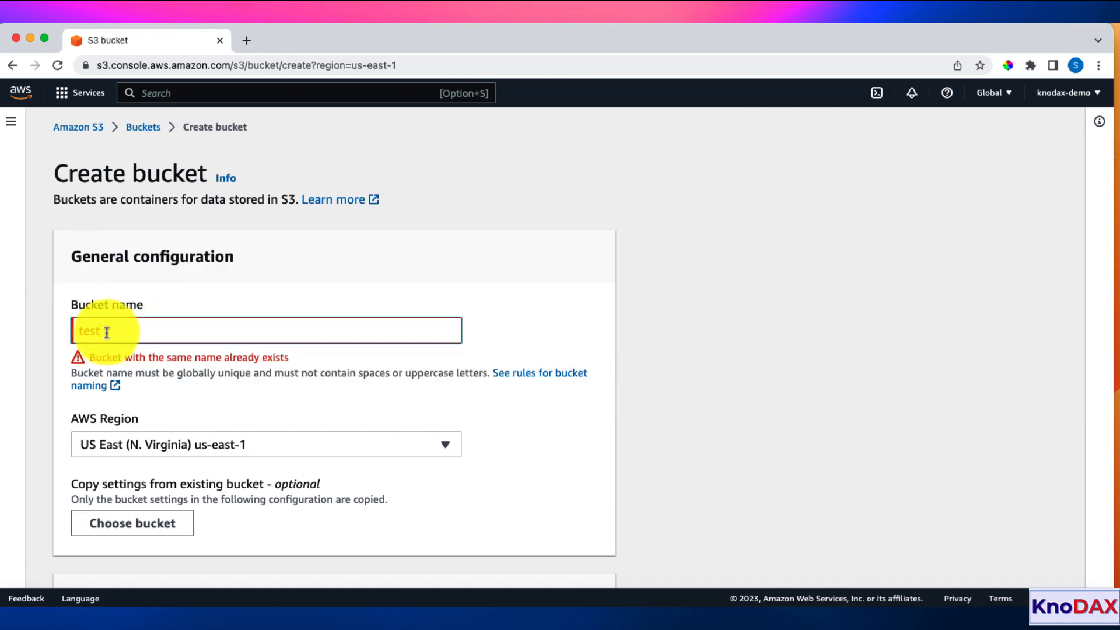
drag(82, 331, 184, 338)
key(BackSpace)
key(BackSpace)
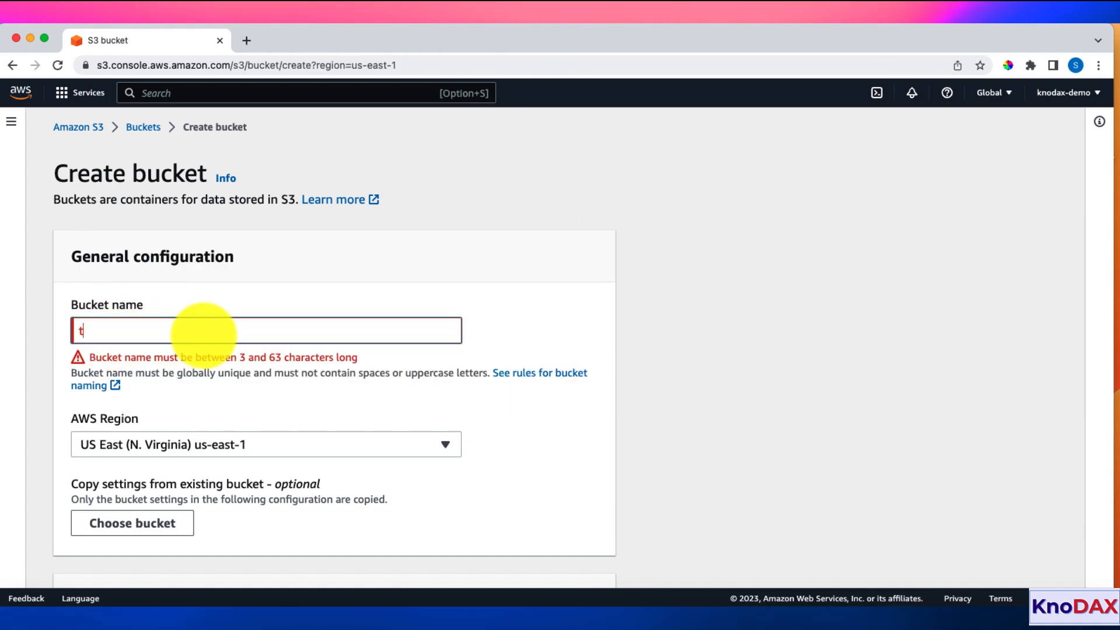
text(knodax)
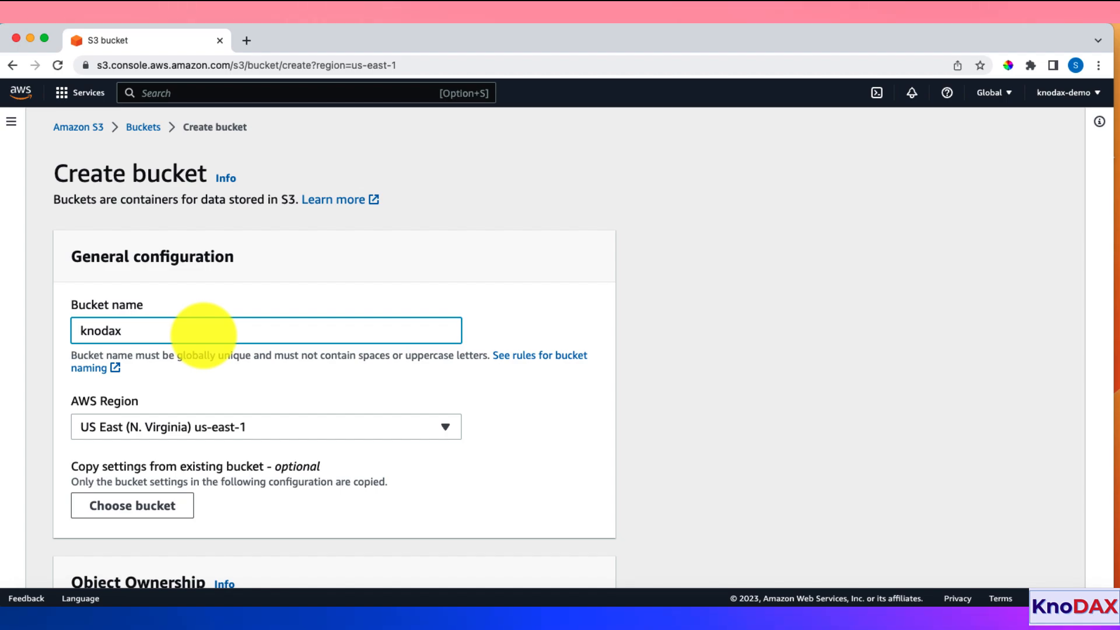
text(-s3-demo)
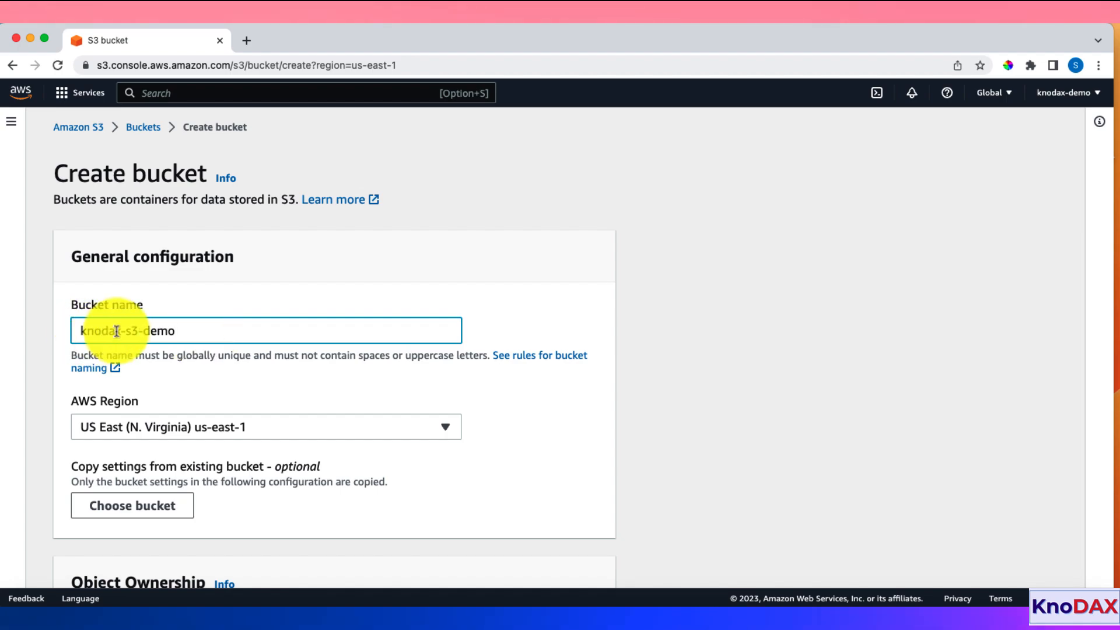
Look through the console's global region list and the AWS Region choices for the bucket without changing the region
click(992, 100)
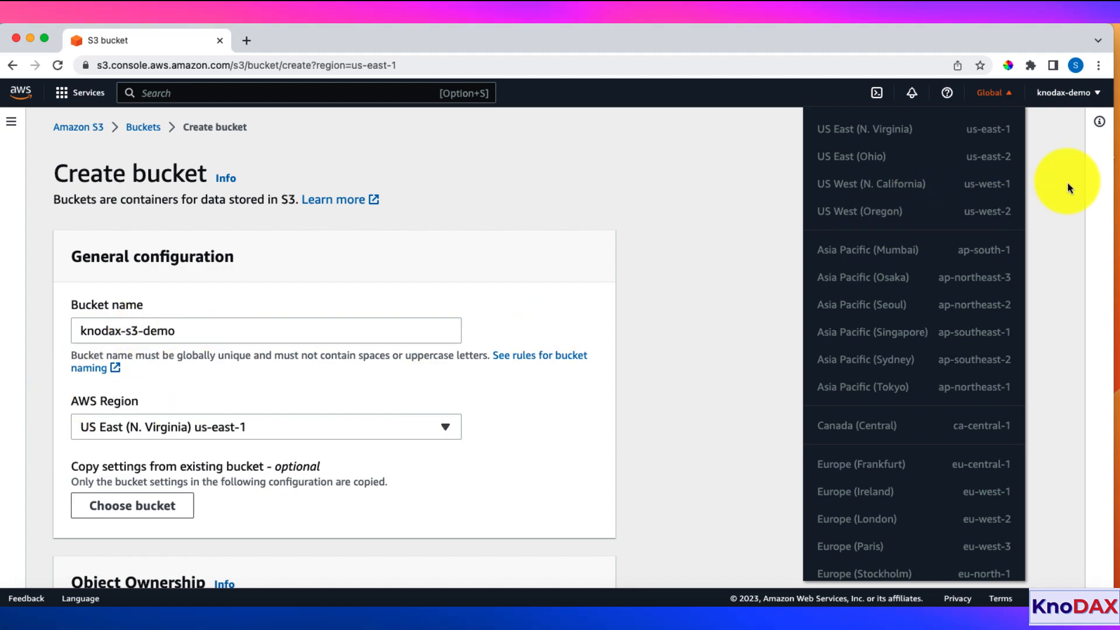
click(729, 180)
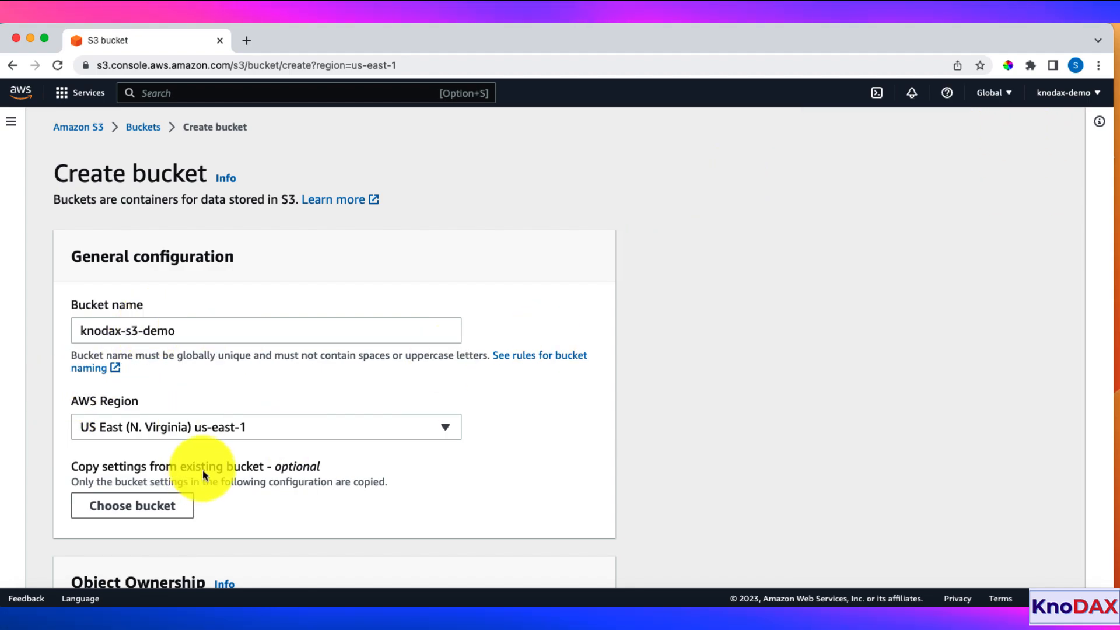
scroll(202, 470, down, 2)
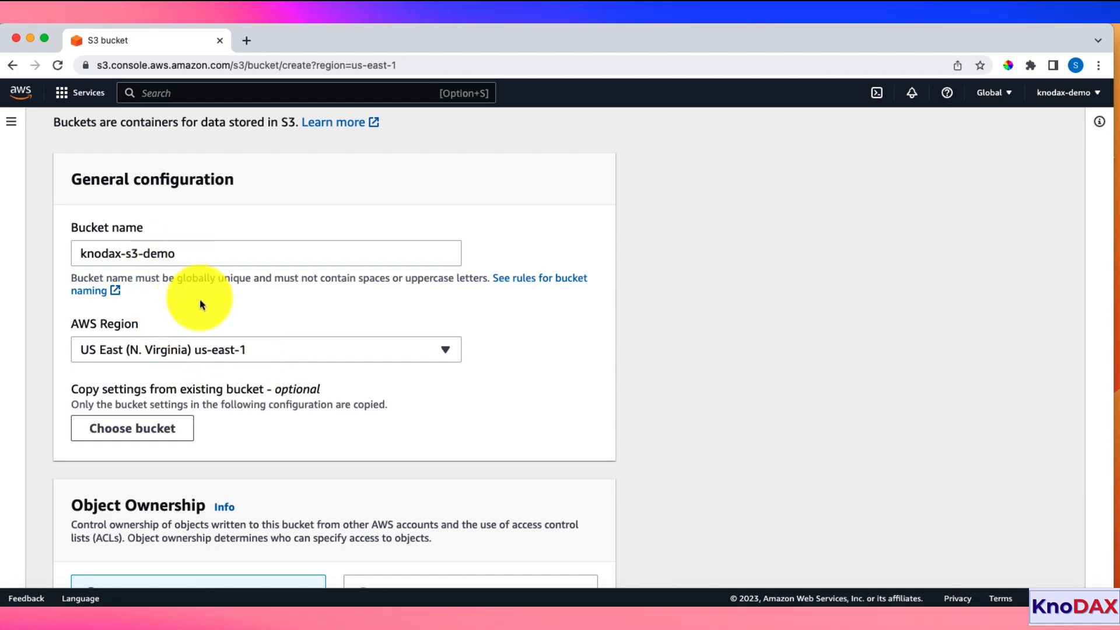
click(261, 350)
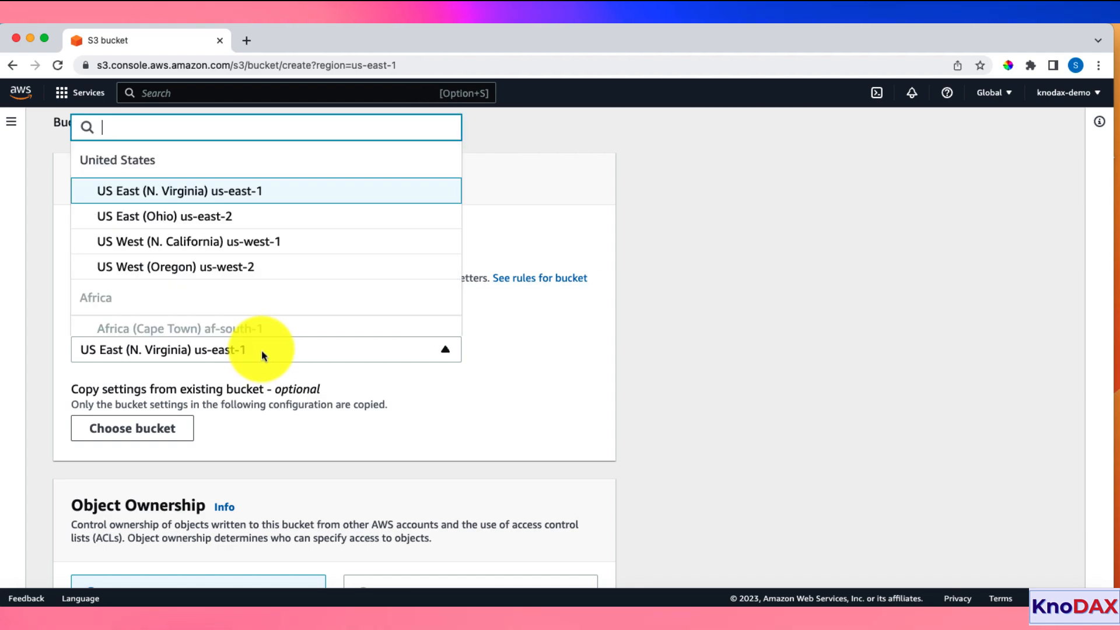
click(521, 355)
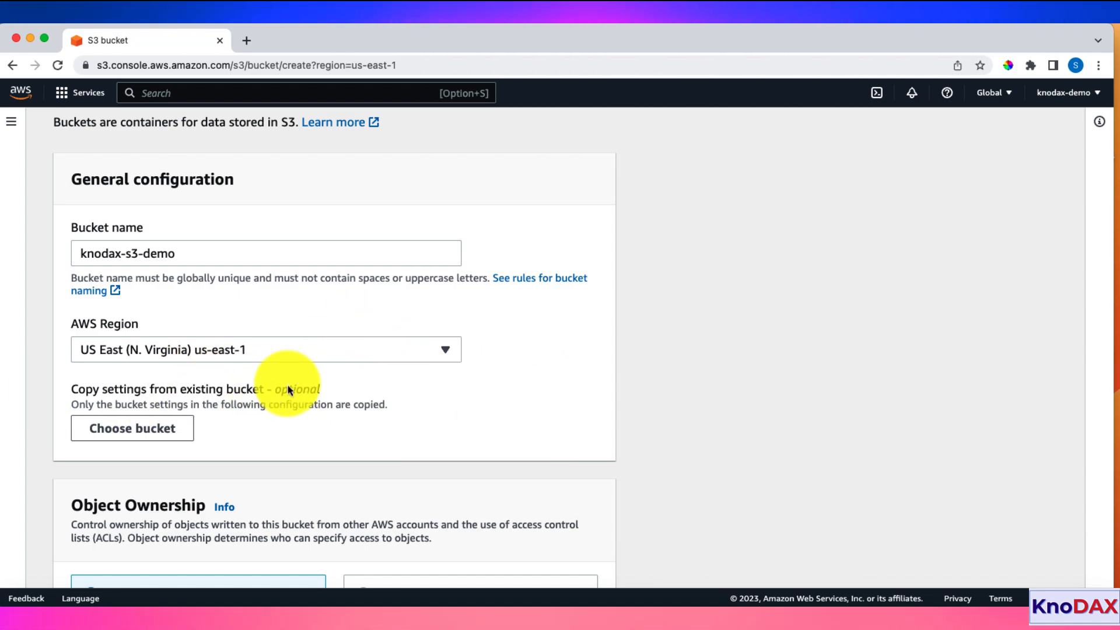
Review the bucket's object ownership, public access blocking, versioning, tags and default encryption settings
scroll(292, 387, down, 1)
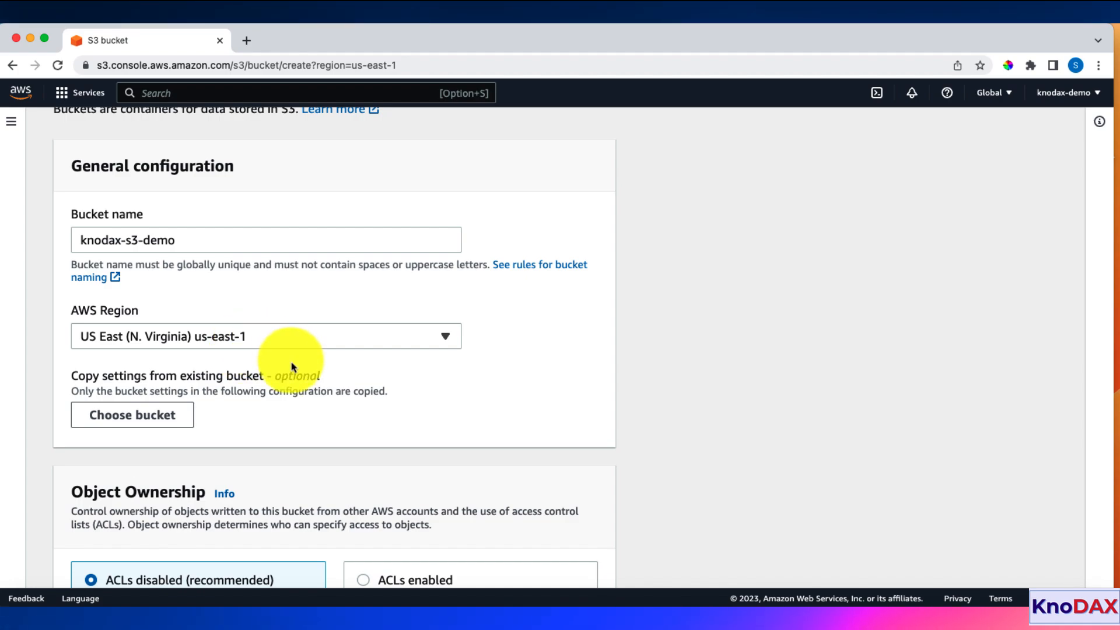
scroll(289, 355, down, 3)
scroll(291, 364, down, 2)
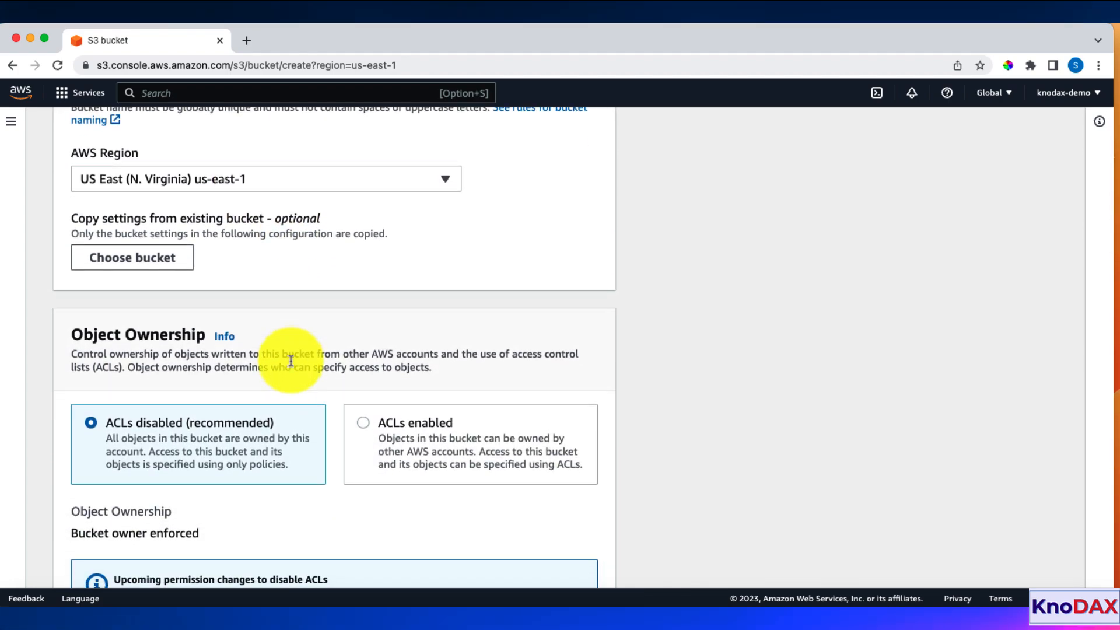
scroll(290, 361, down, 2)
scroll(290, 361, down, 2)
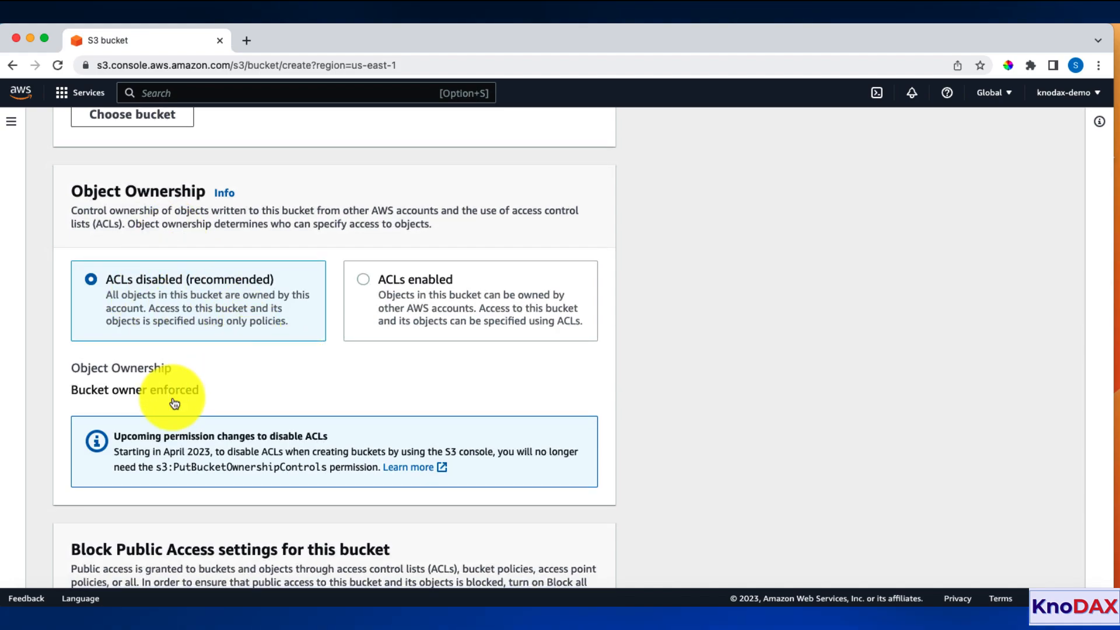
scroll(190, 394, down, 10)
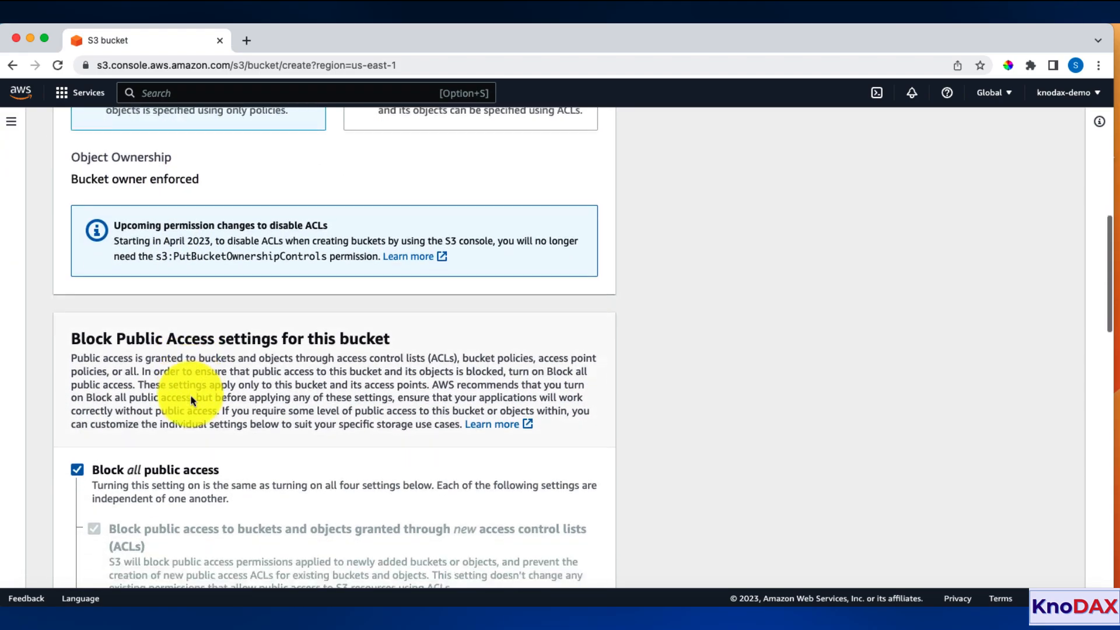
scroll(191, 396, down, 1)
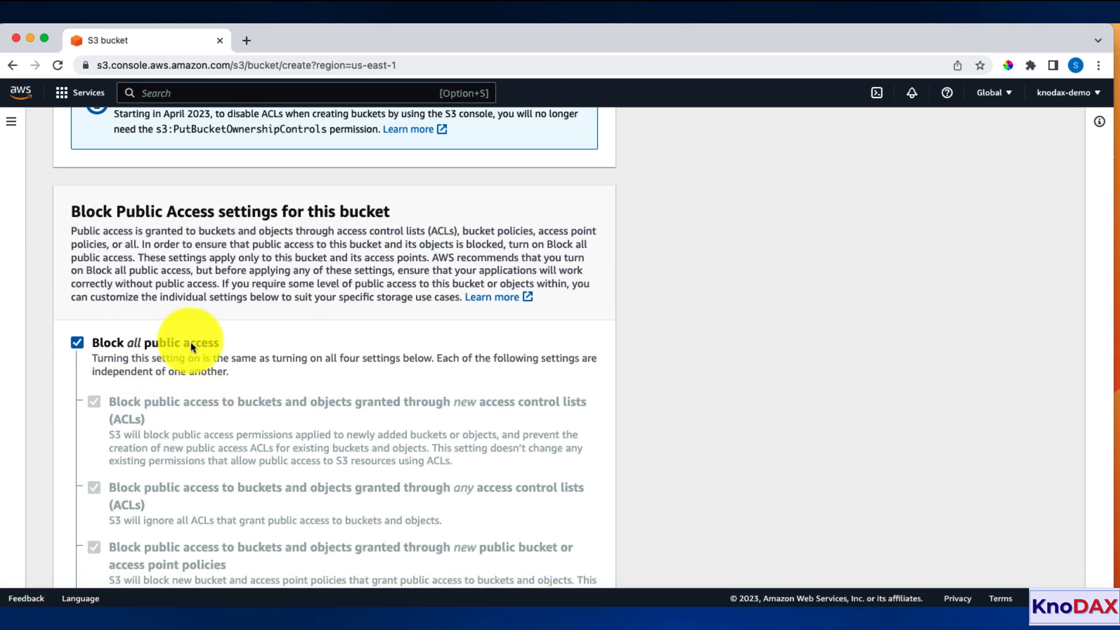
scroll(253, 353, down, 15)
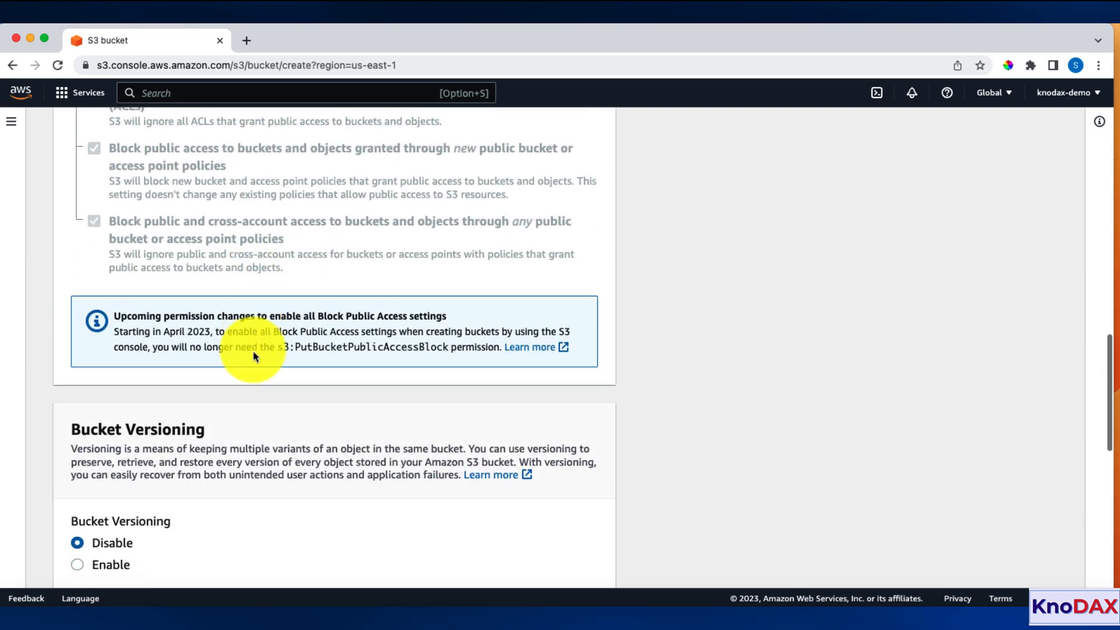
scroll(253, 356, down, 8)
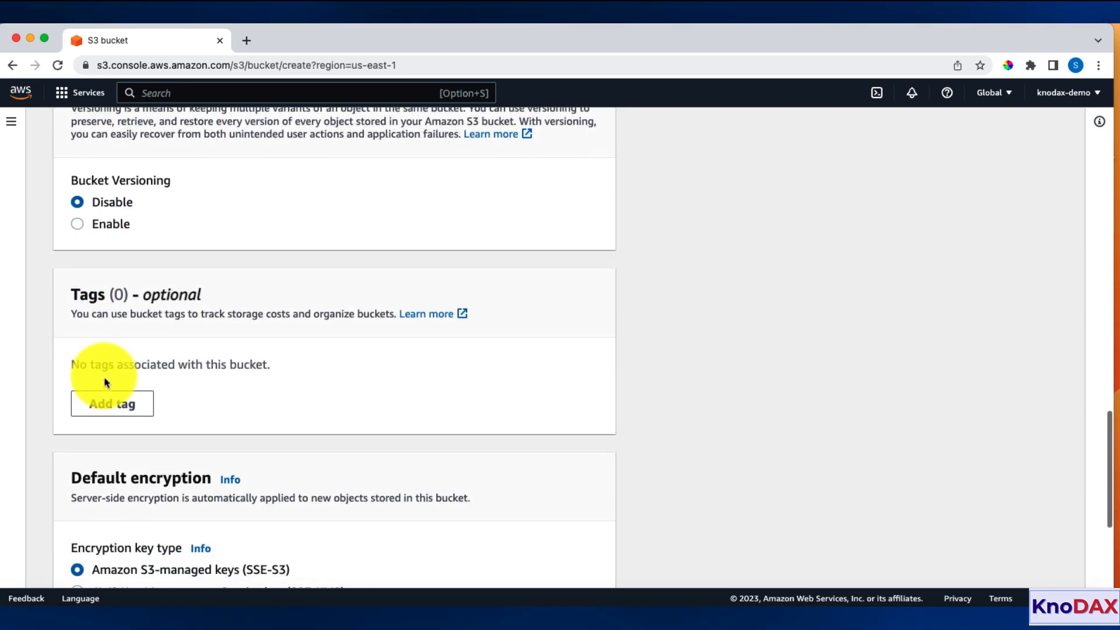
scroll(200, 388, down, 10)
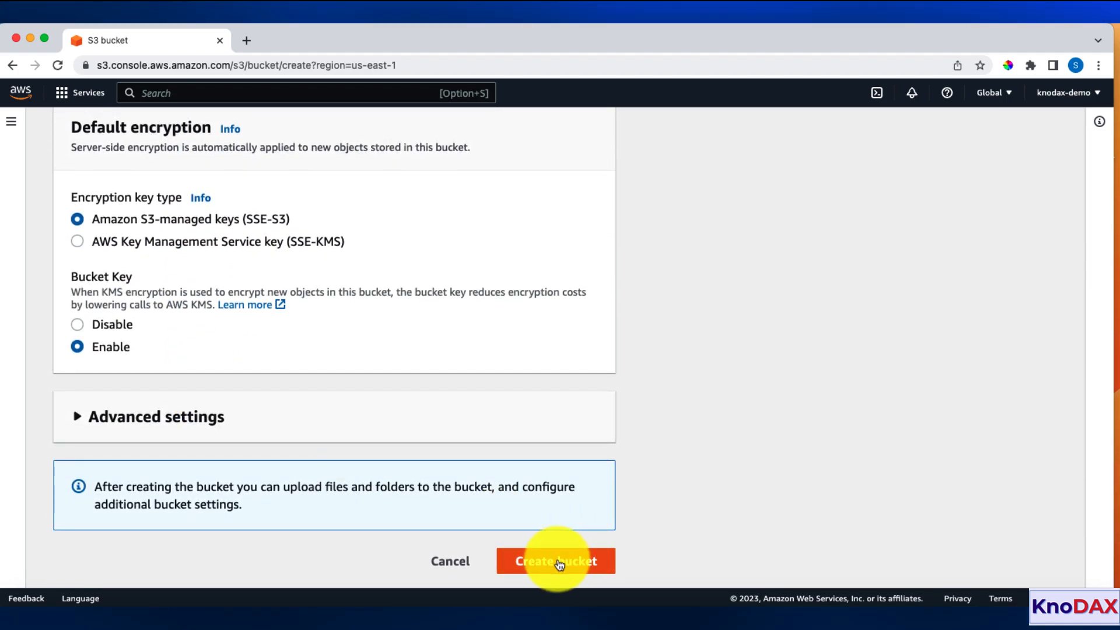
Create the knodax-s3-demo bucket with the default settings and open it from the bucket list
click(557, 562)
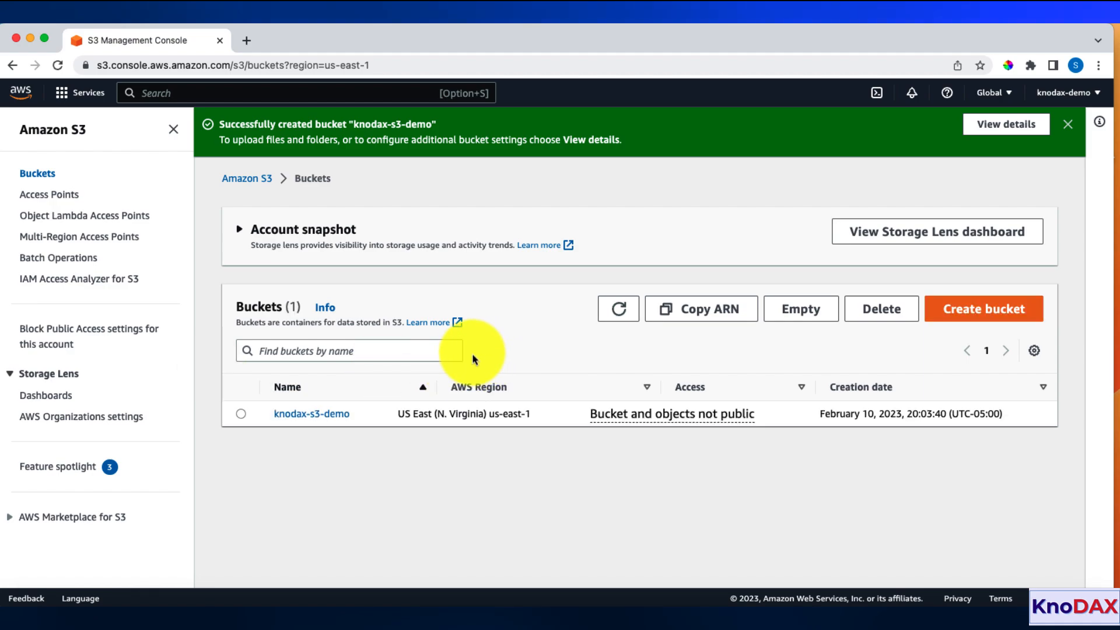
click(241, 414)
click(335, 414)
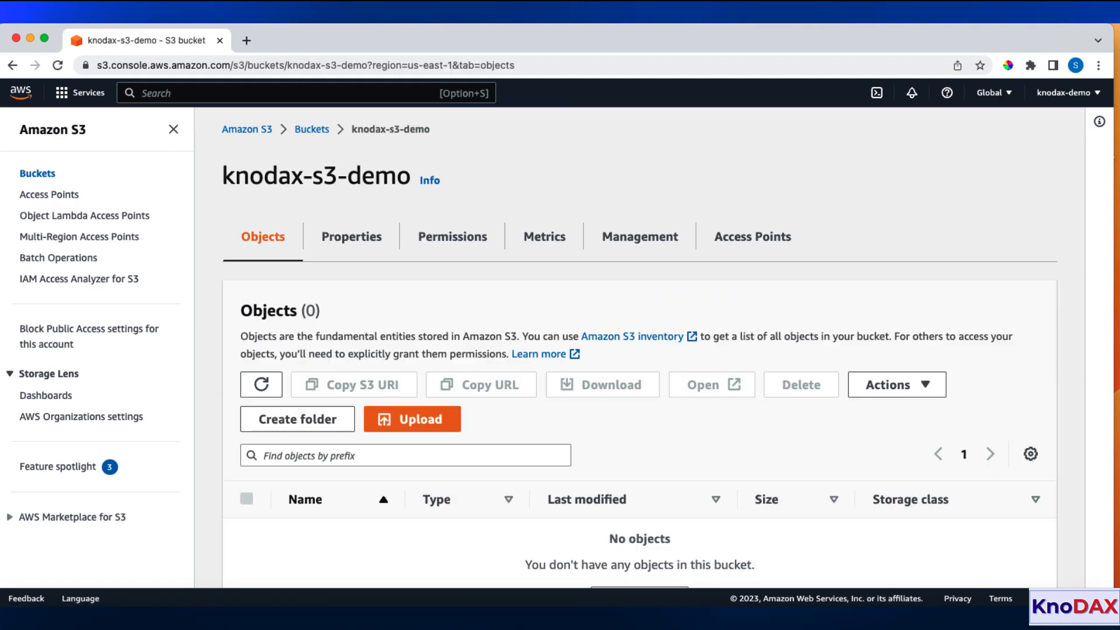
Examine the bucket's properties, including its region, Amazon Resource Name and creation date
click(365, 249)
scroll(376, 340, down, 3)
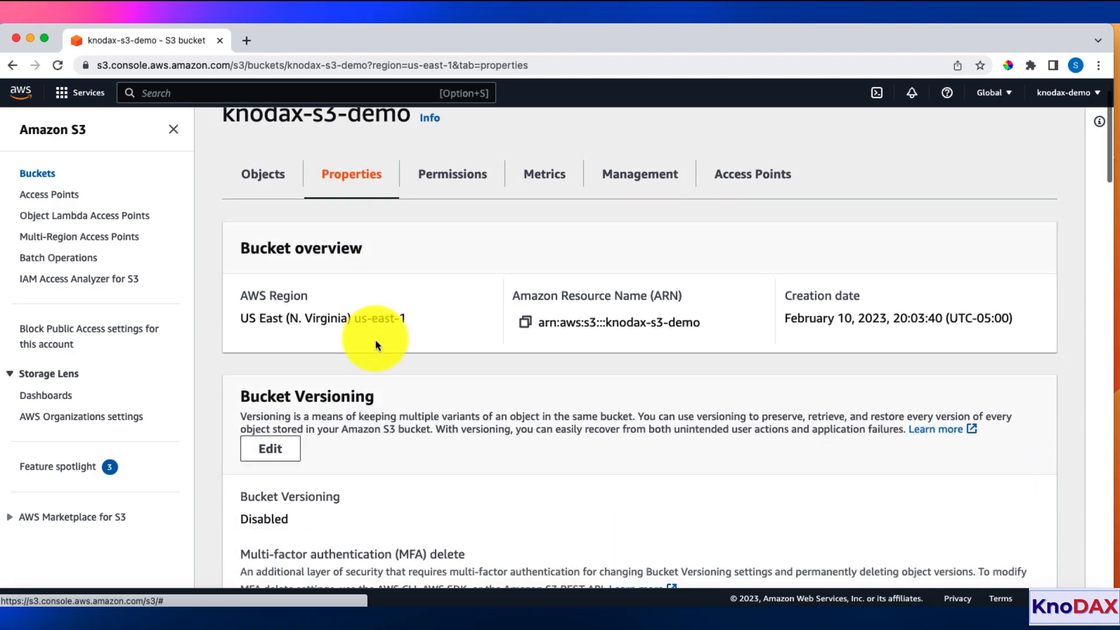
scroll(376, 339, up, 5)
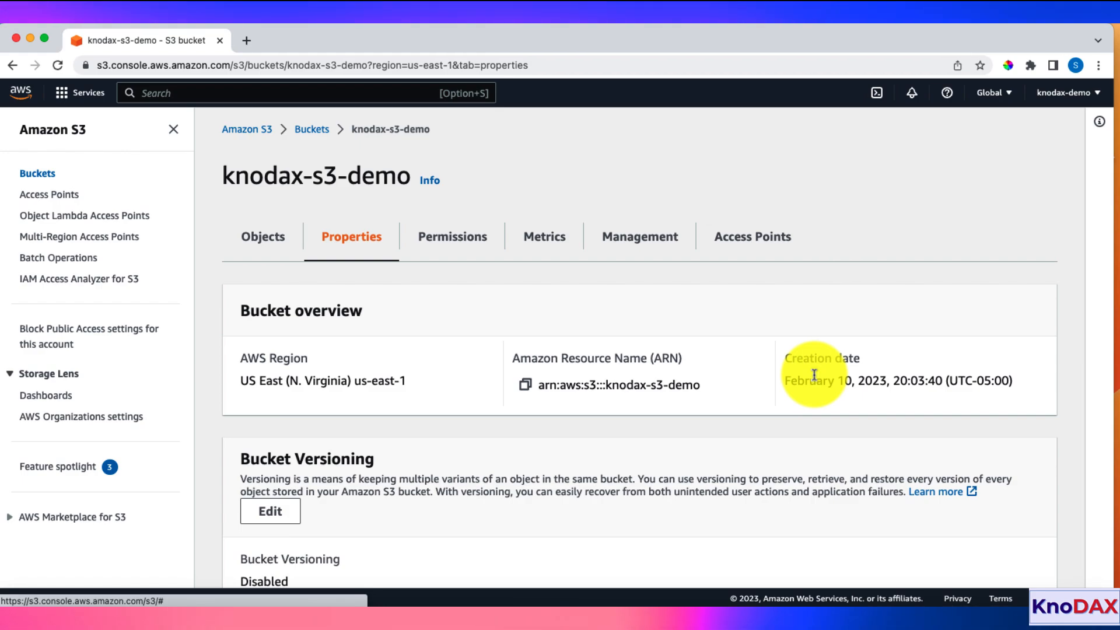
Start an upload to the knodax-s3-demo bucket and add aws_logo.png from the Amazon-s3 folder
click(274, 245)
scroll(540, 362, down, 2)
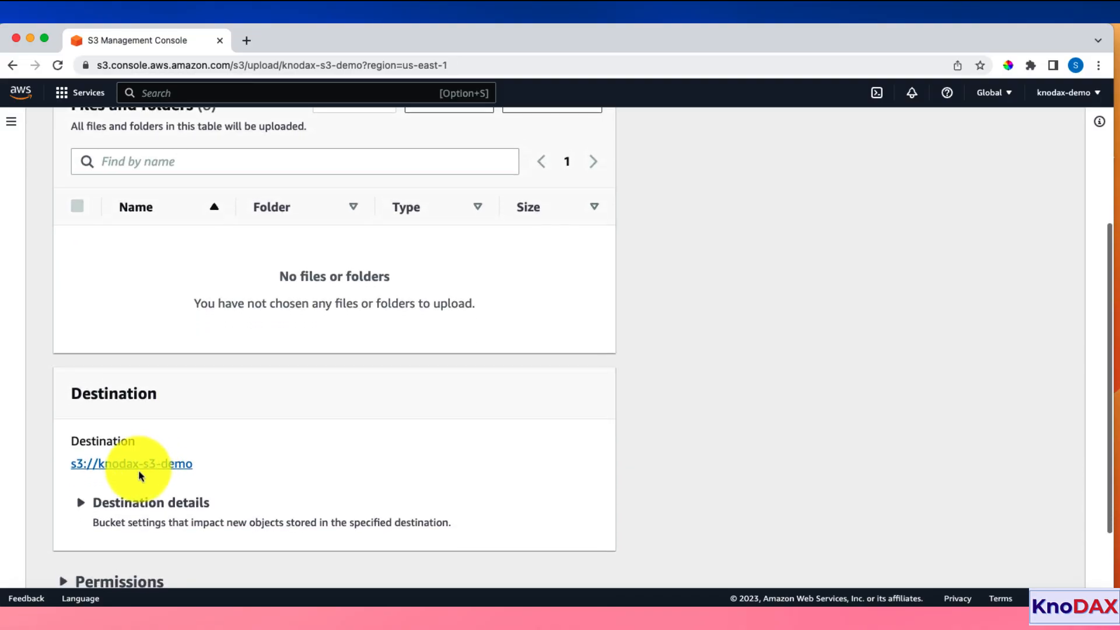
scroll(139, 475, down, 1)
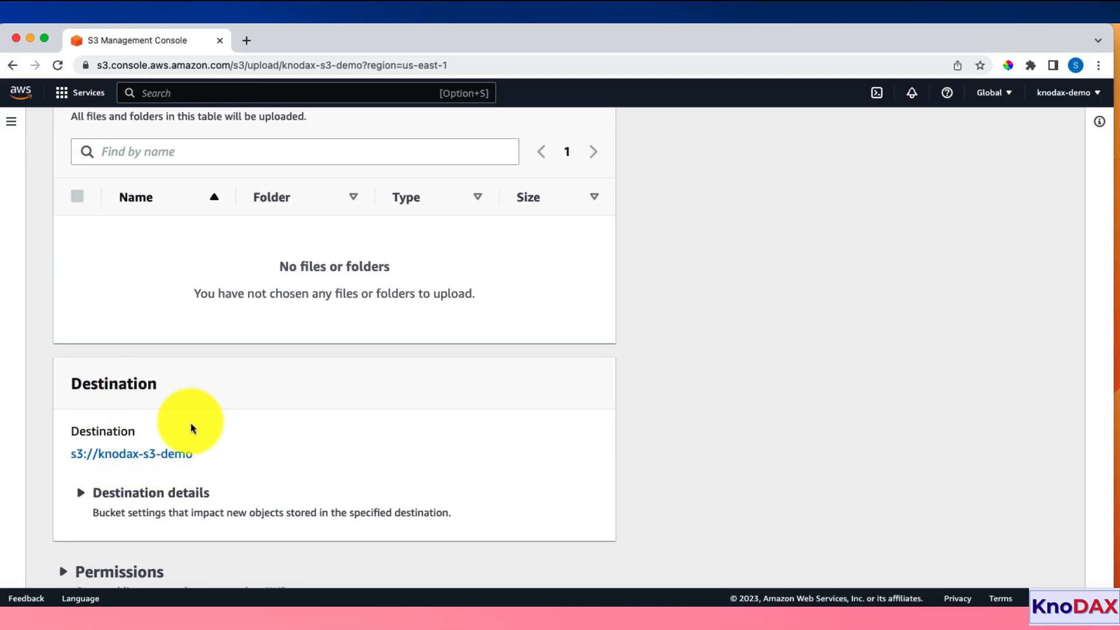
scroll(191, 428, up, 4)
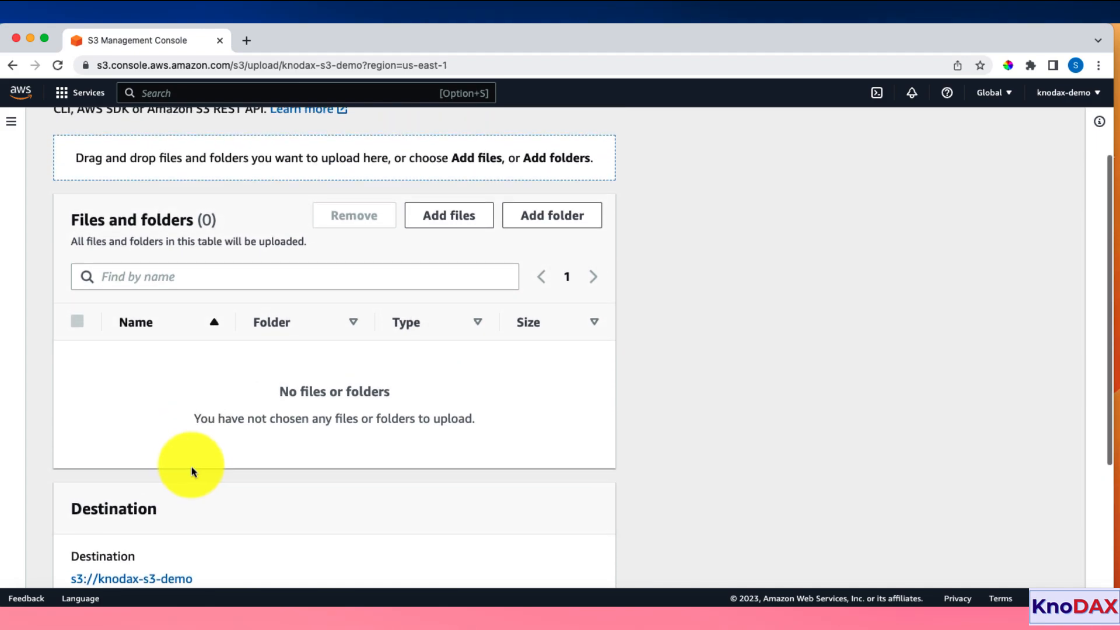
click(460, 220)
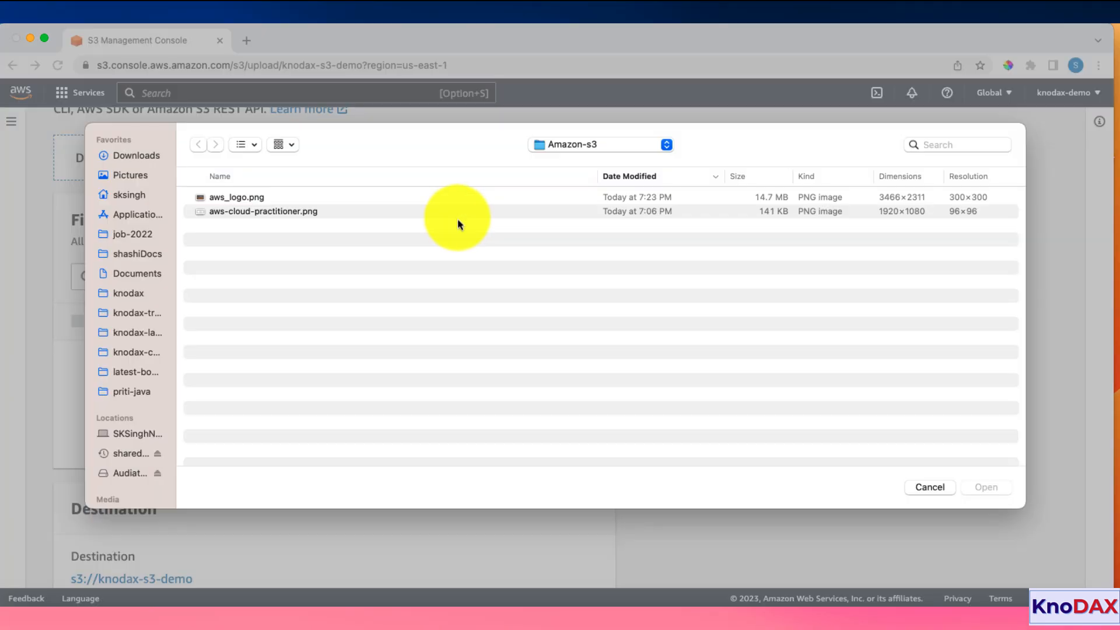
click(233, 197)
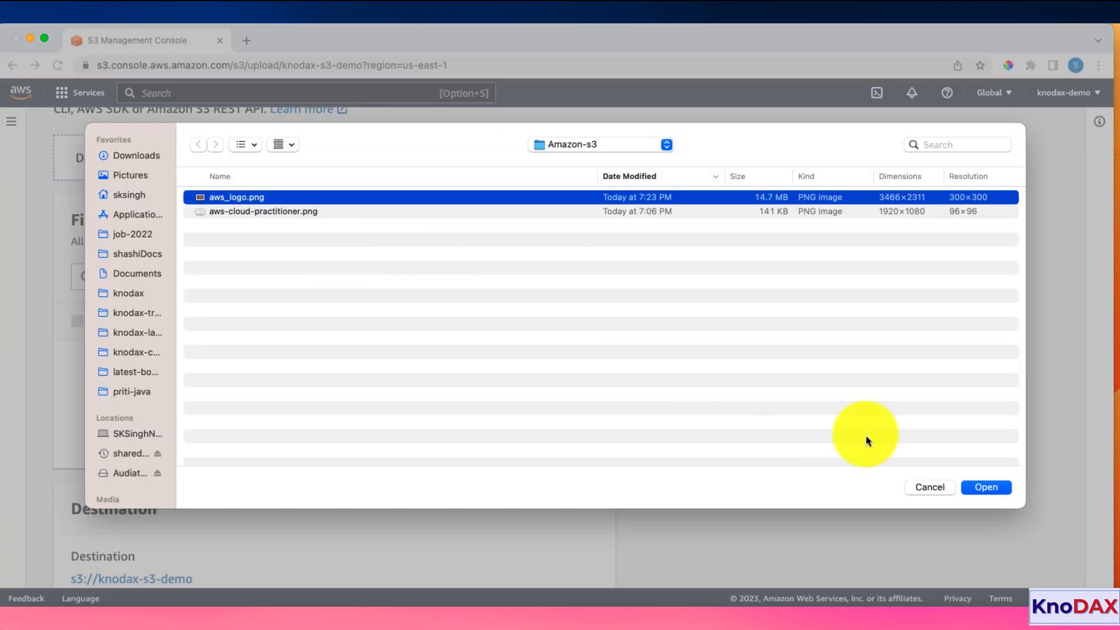
click(985, 487)
Upload aws_logo.png to the bucket, review the upload status and close the status page
scroll(367, 365, down, 3)
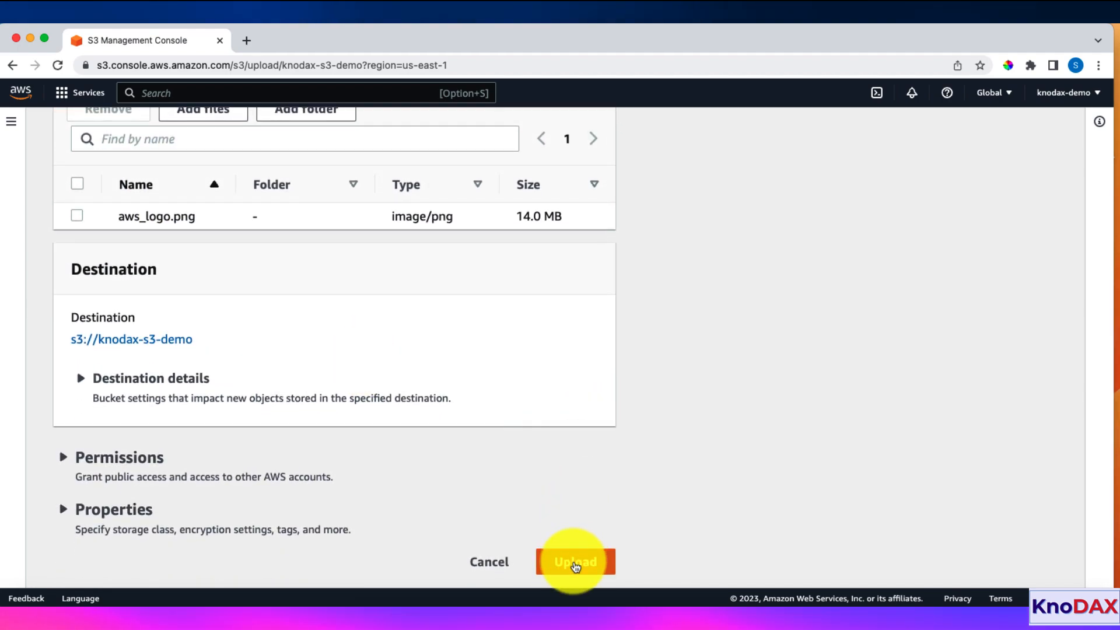
click(574, 559)
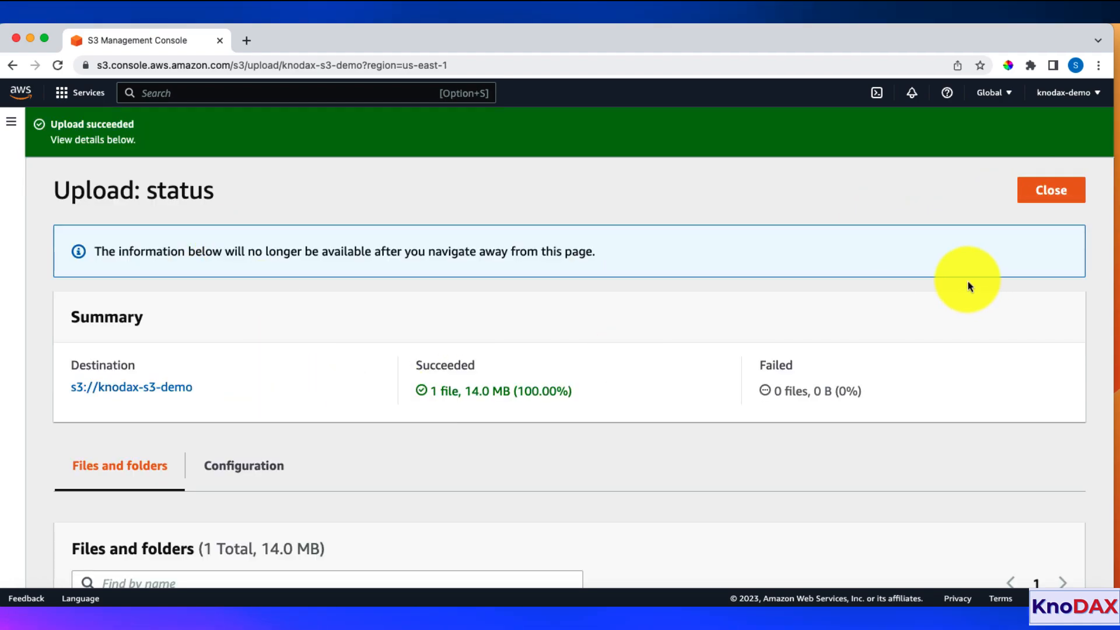
scroll(635, 313, down, 3)
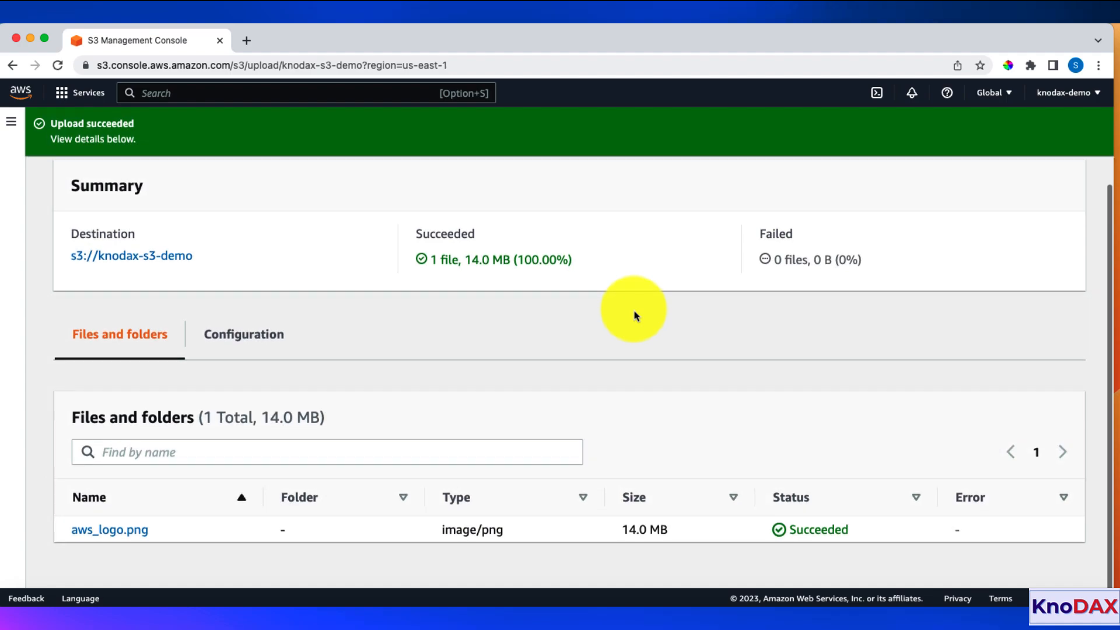
scroll(635, 315, up, 2)
click(1033, 192)
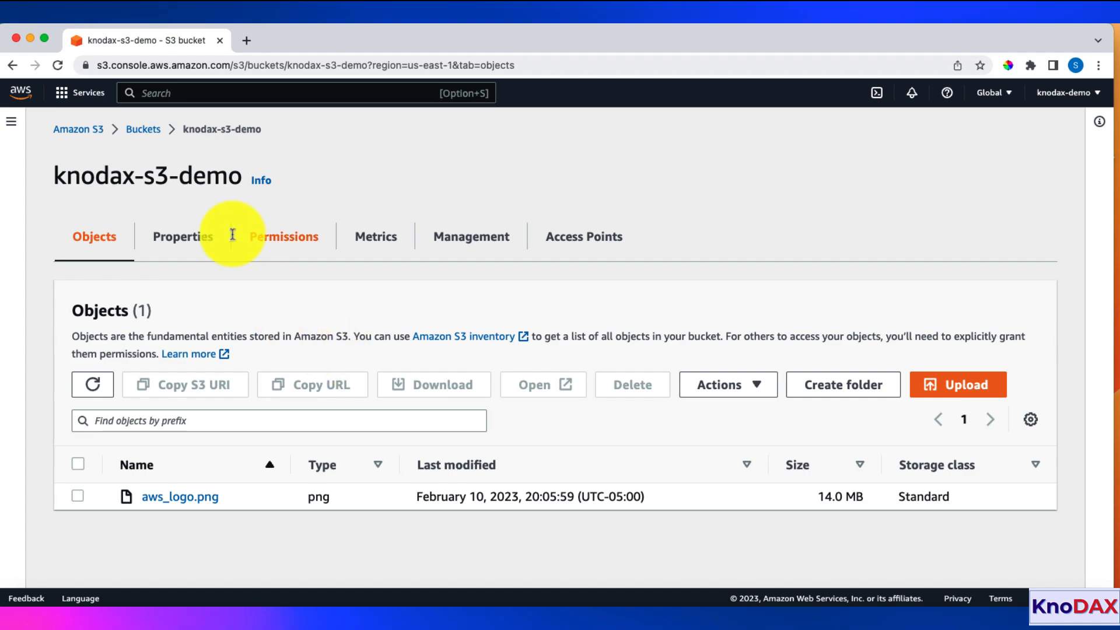
Open the aws_logo.png object and examine its overview, including owner, region, size, S3 URI, ARN and object URL
click(213, 502)
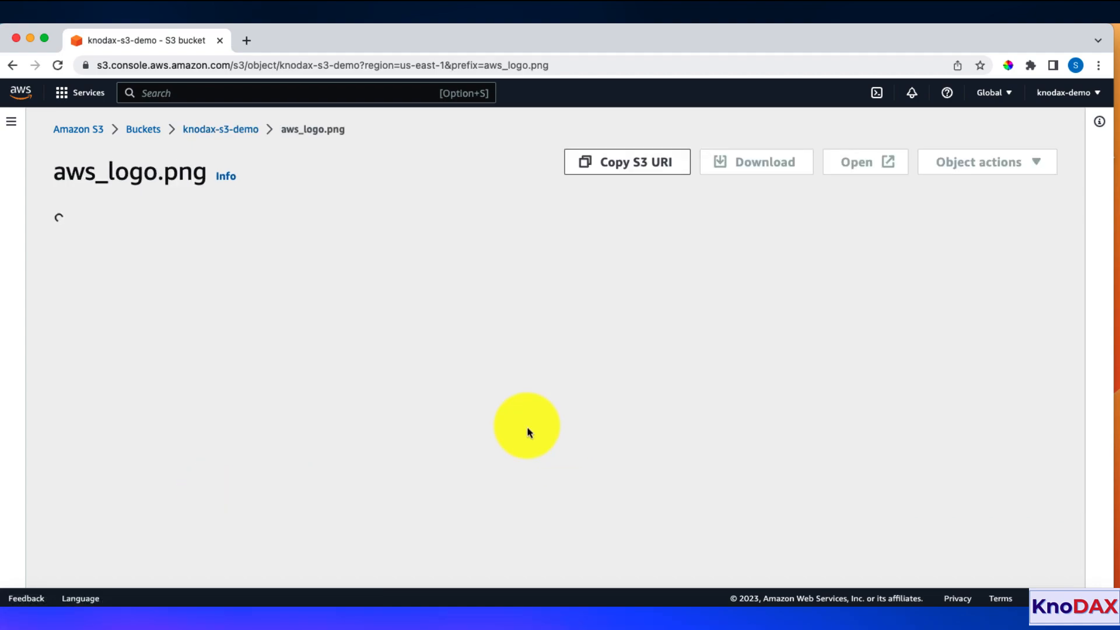
scroll(393, 295, down, 5)
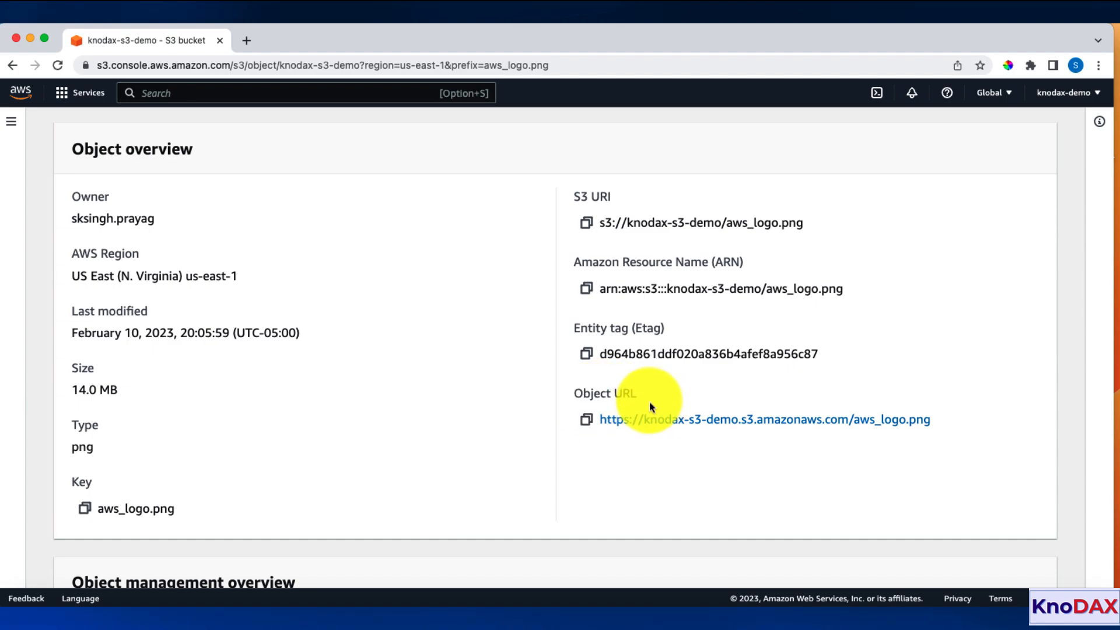
scroll(358, 341, up, 2)
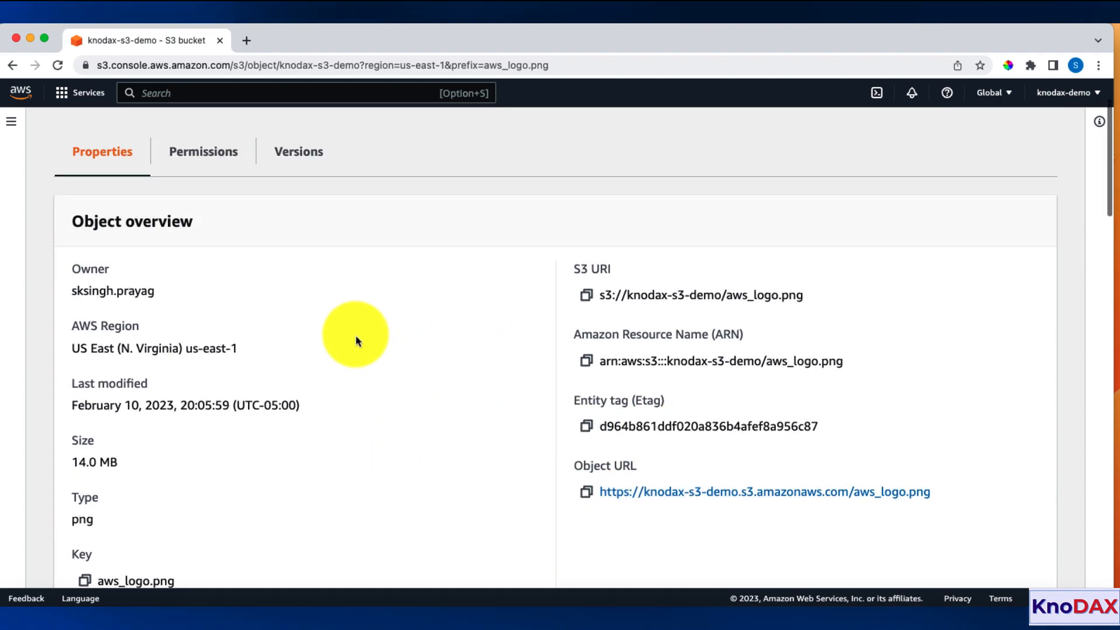
scroll(328, 318, up, 3)
scroll(328, 319, down, 6)
scroll(329, 322, up, 4)
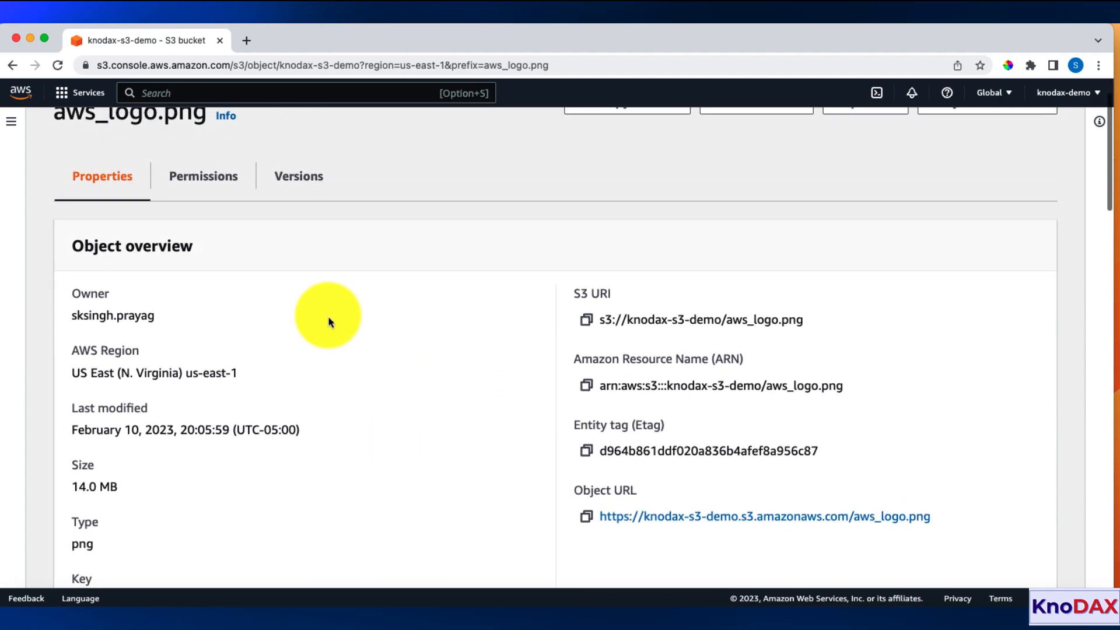
scroll(328, 320, up, 2)
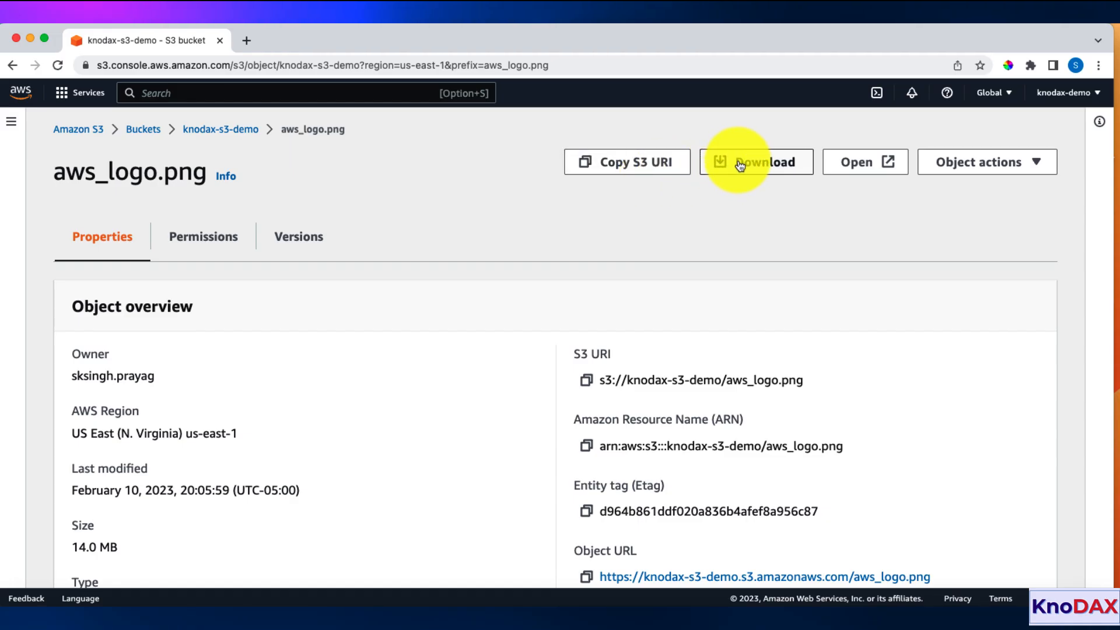
Download aws_logo.png from the bucket, view the downloaded image and close it
click(762, 165)
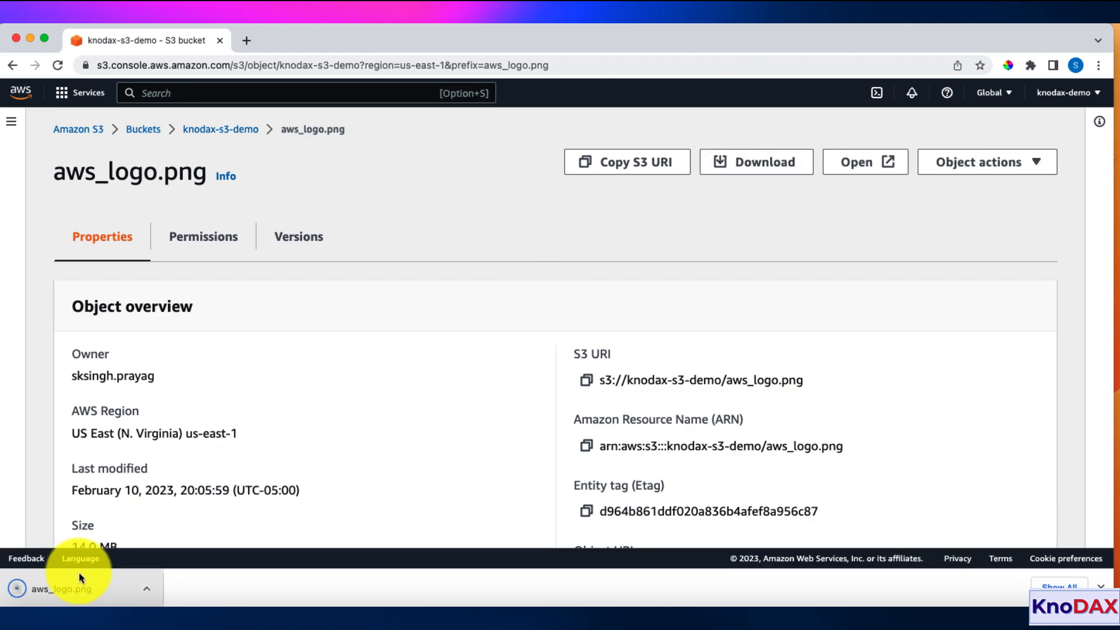
click(85, 588)
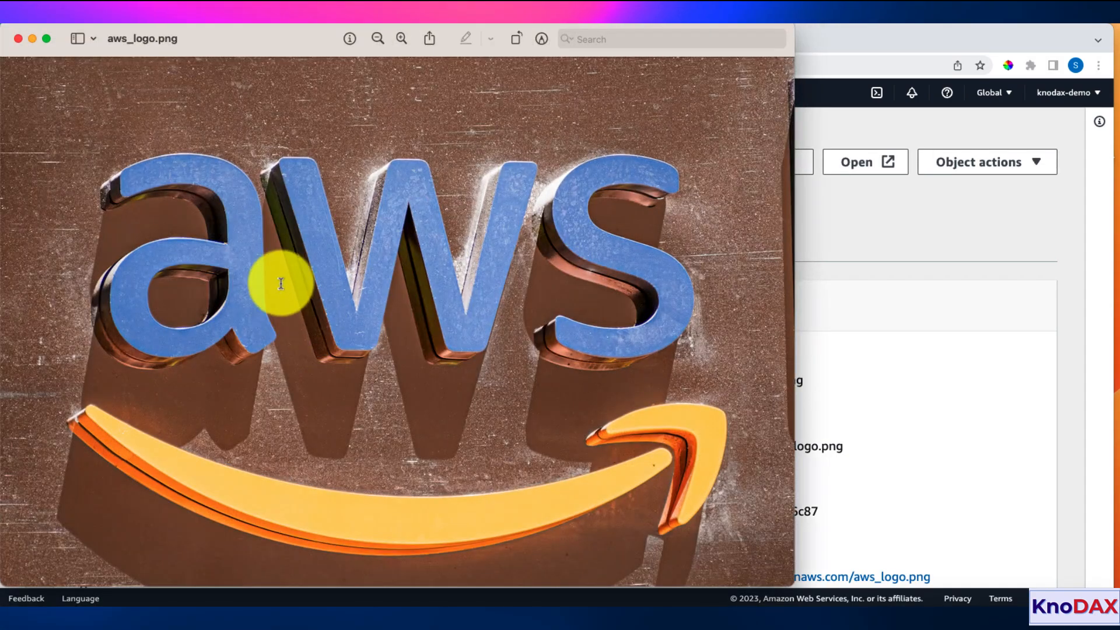
click(21, 39)
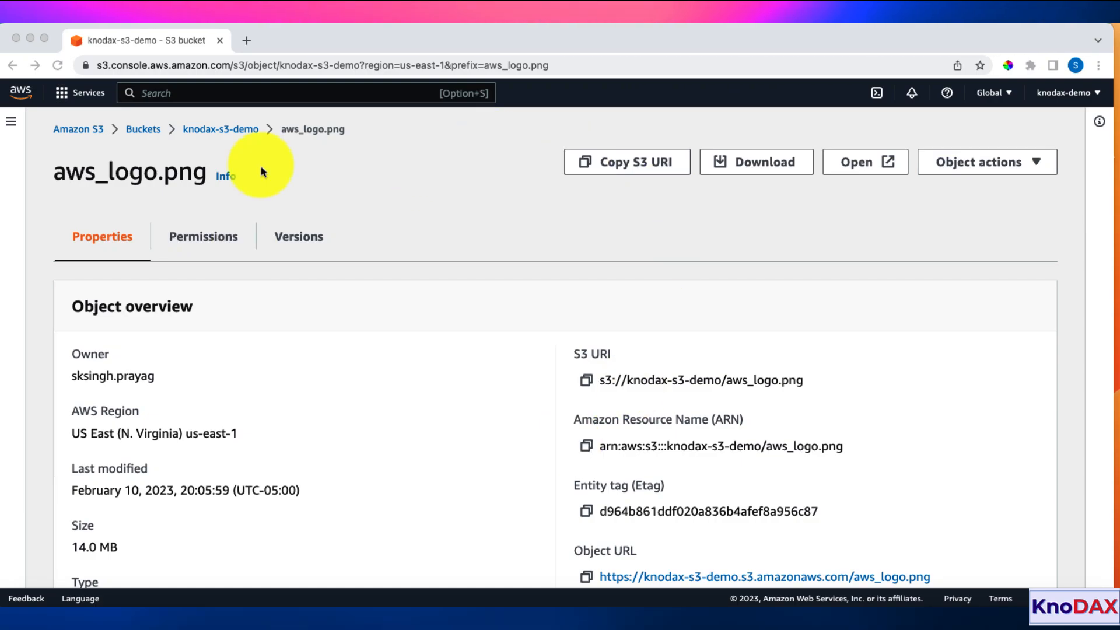
Look over the object overview of aws_logo.png again and open the image from the console in its own browser tab
scroll(443, 301, down, 1)
scroll(445, 301, down, 4)
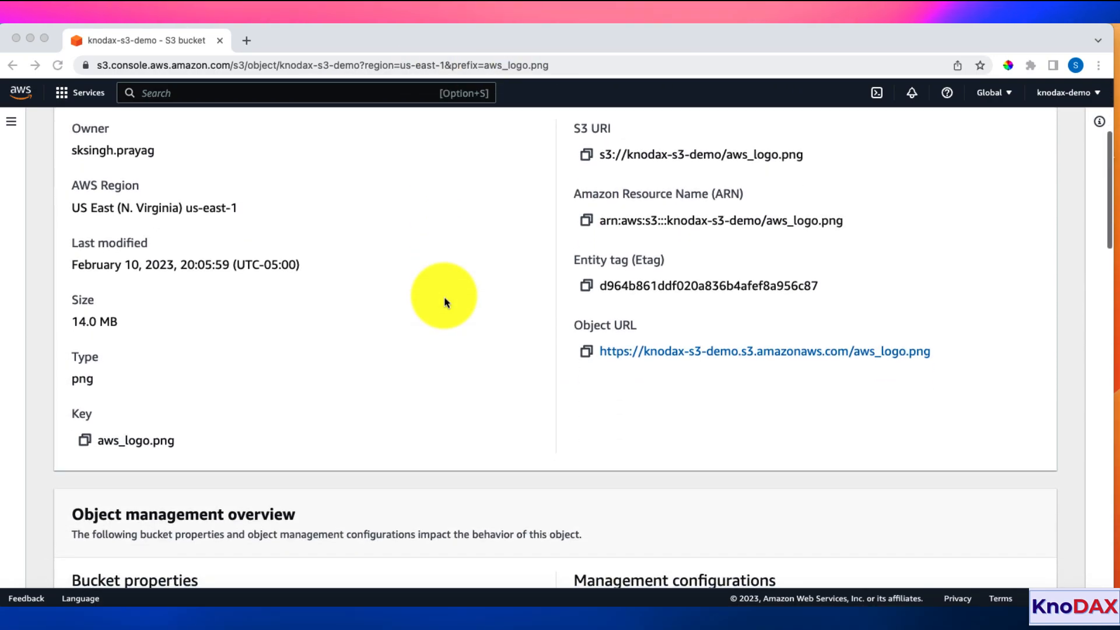
scroll(444, 301, up, 4)
scroll(443, 302, up, 1)
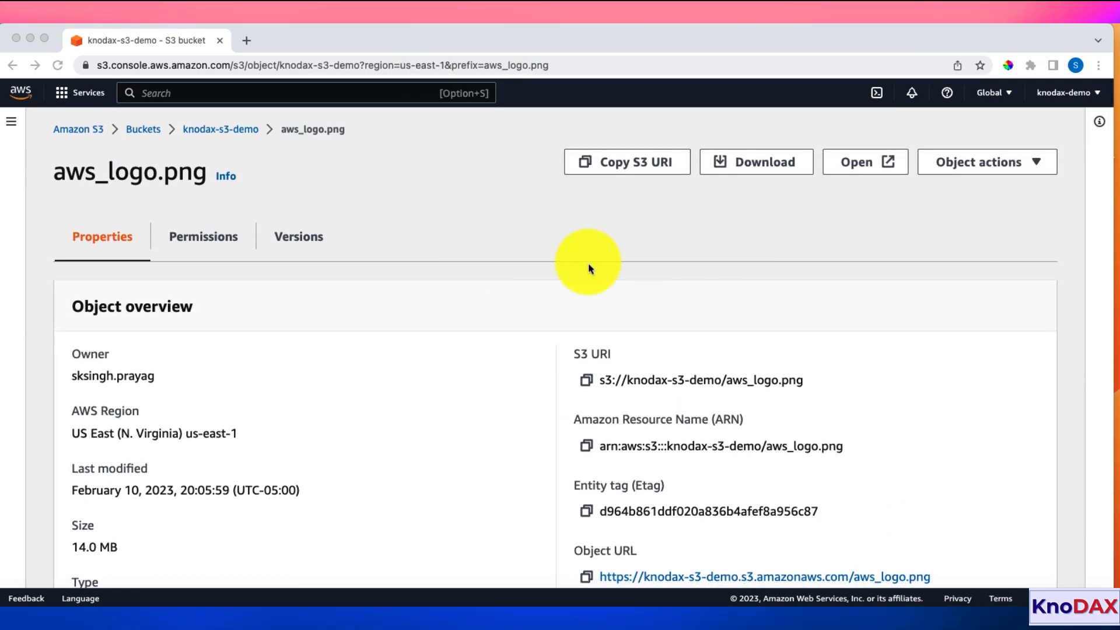
scroll(808, 251, down, 3)
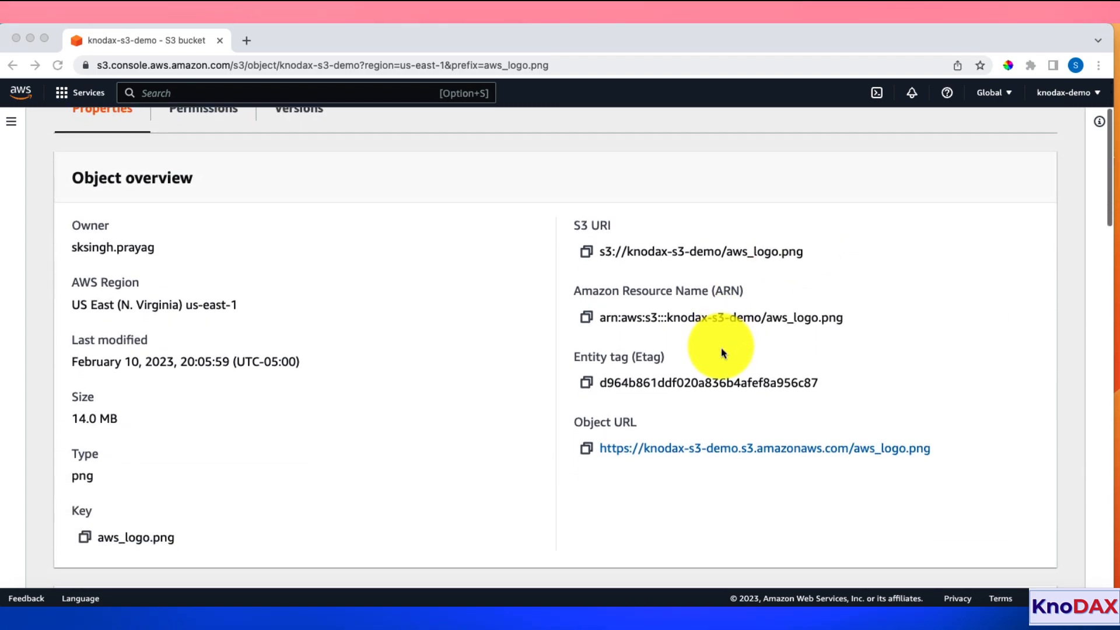
click(577, 466)
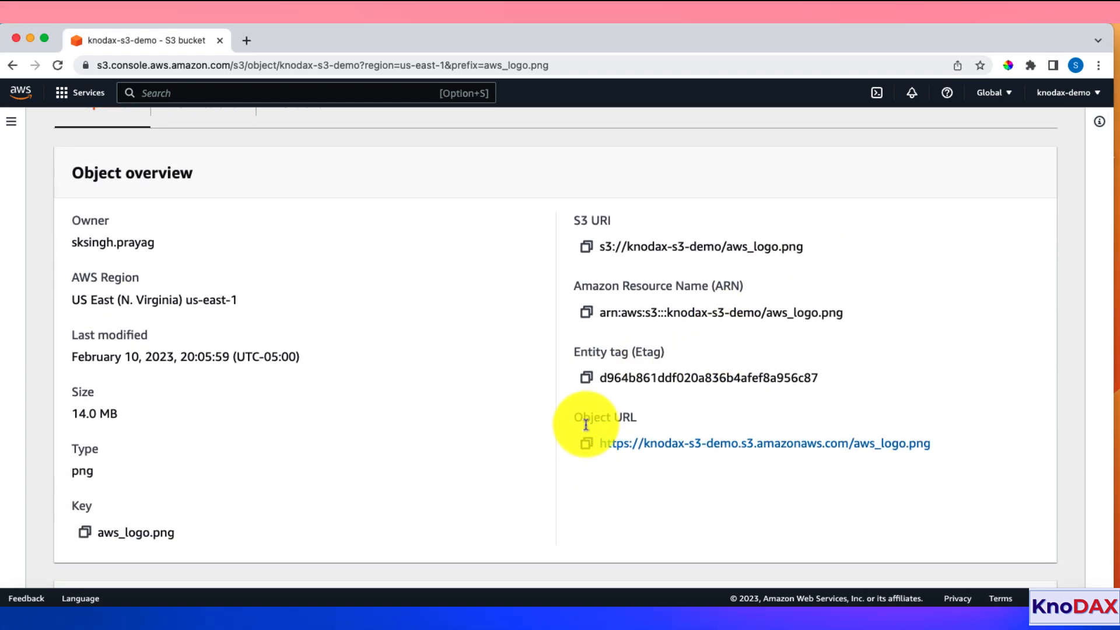
scroll(718, 383, up, 3)
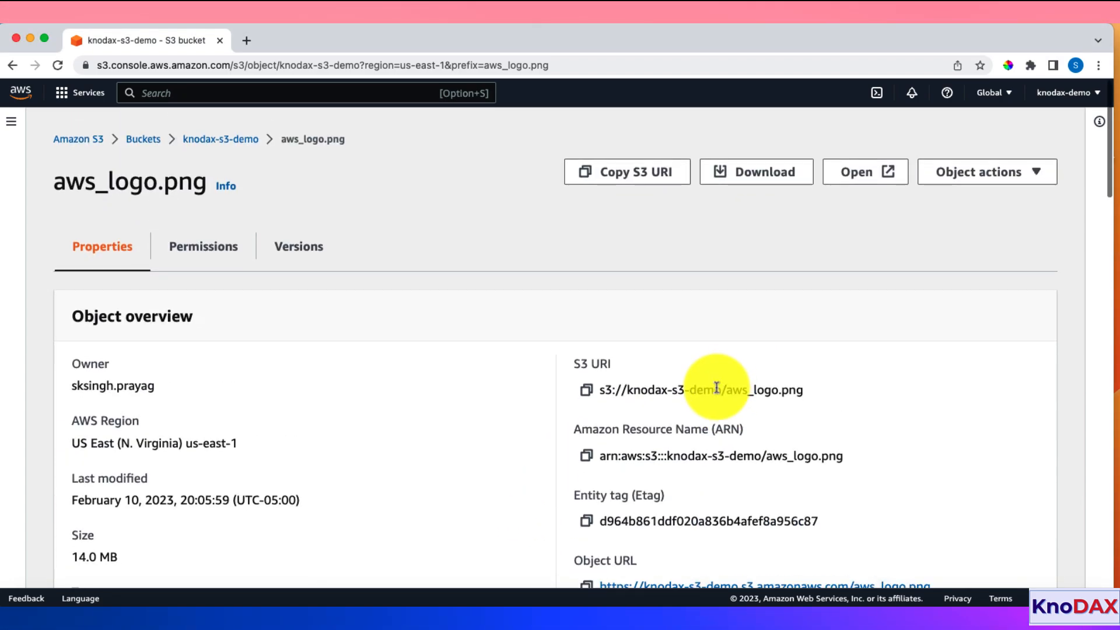
scroll(716, 386, down, 2)
scroll(855, 152, up, 2)
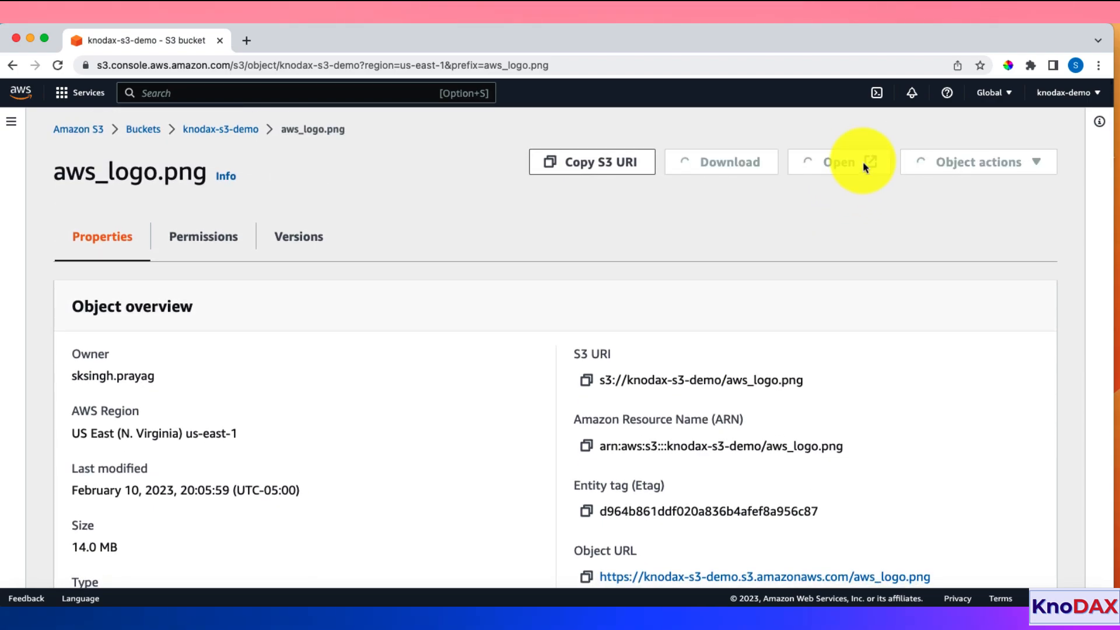
click(862, 164)
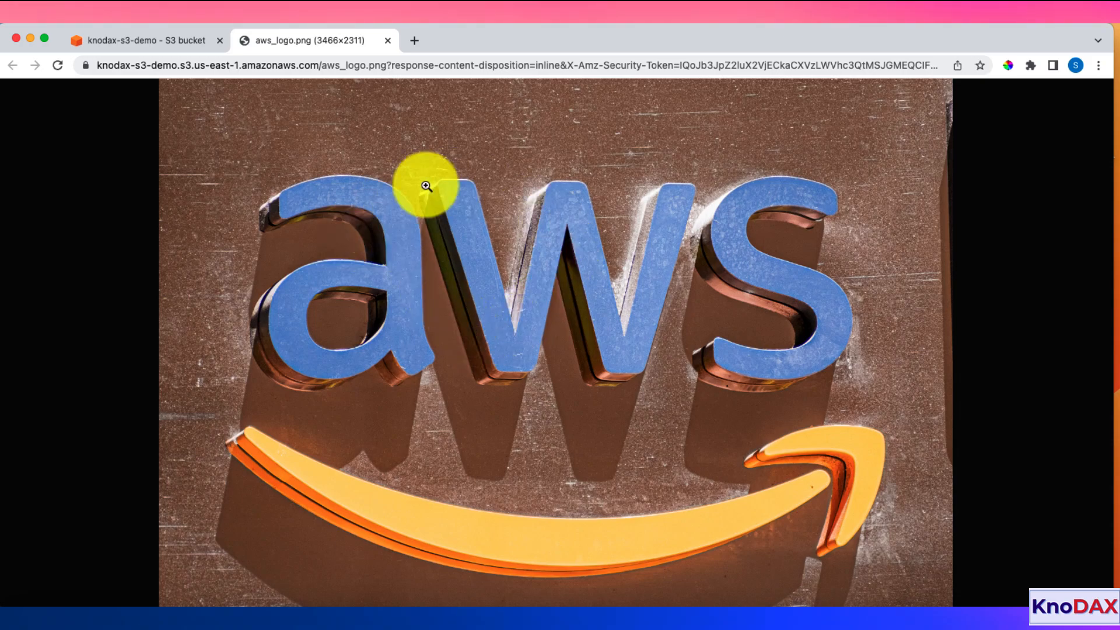
Copy the object URL of aws_logo.png from its properties and load it in a new browser tab
click(158, 49)
scroll(601, 380, down, 5)
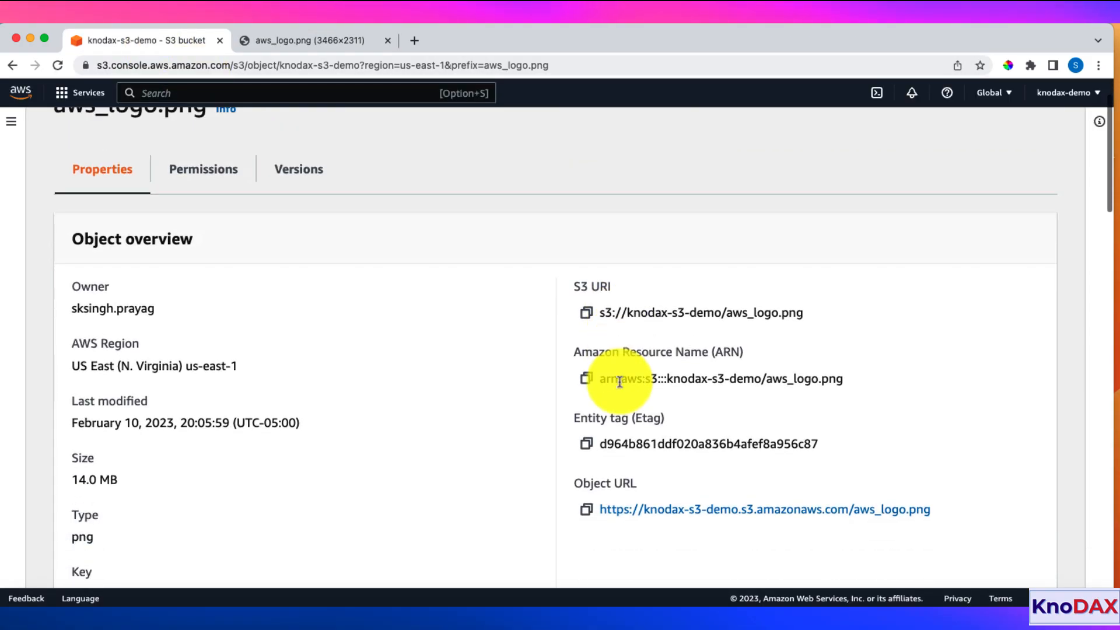
click(587, 357)
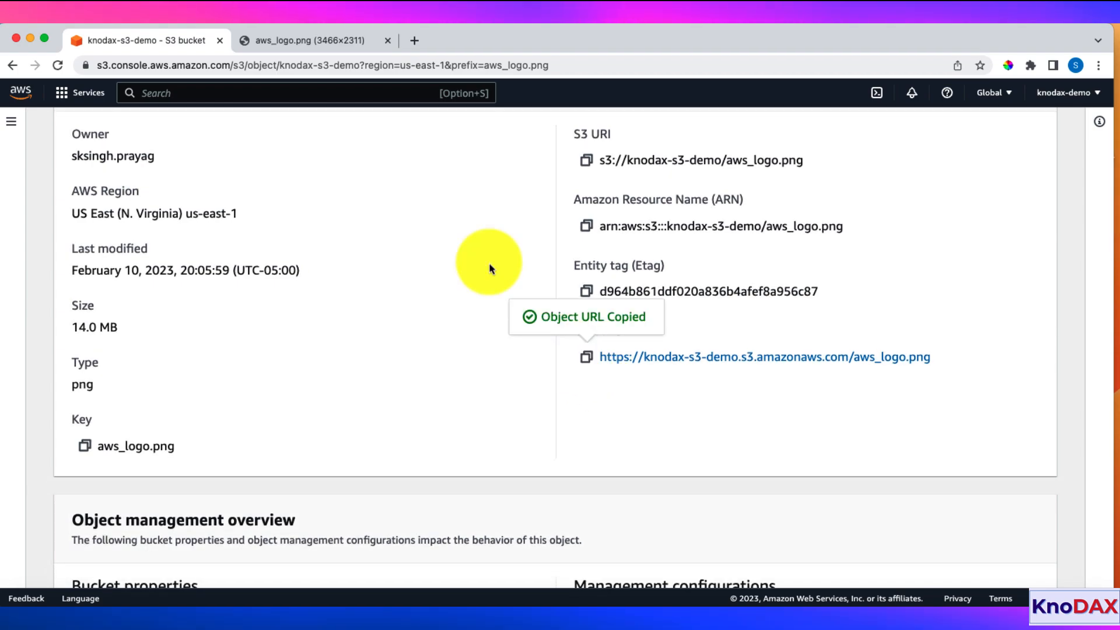
right_click(348, 41)
click(353, 45)
key(super+v)
key(Return)
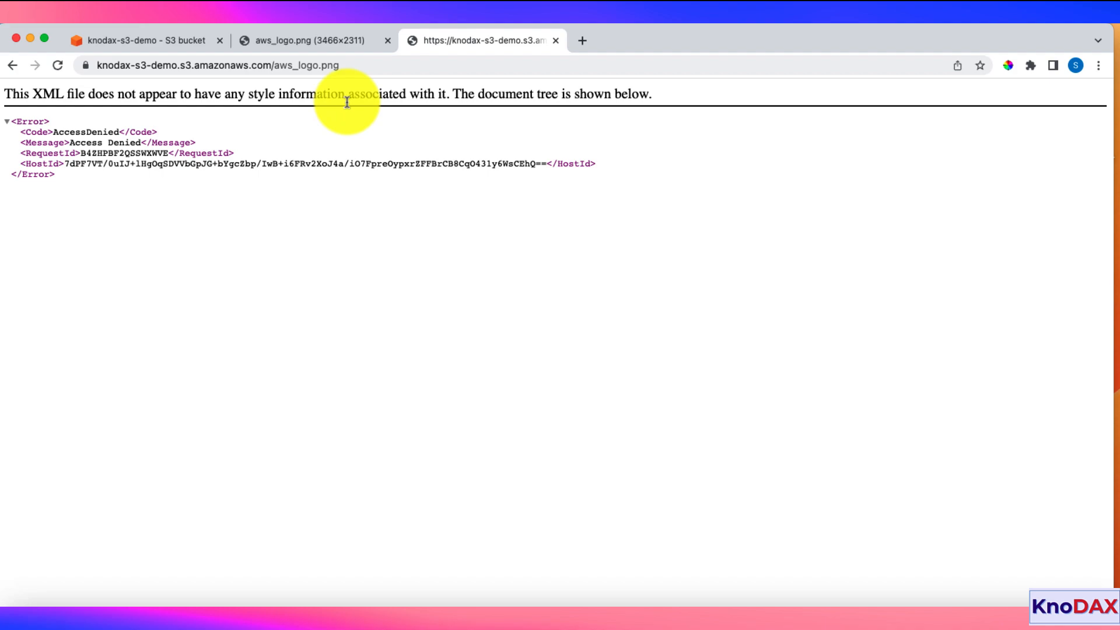
Compare the address and result of the image opened from the console with those of the plain object URL
click(310, 44)
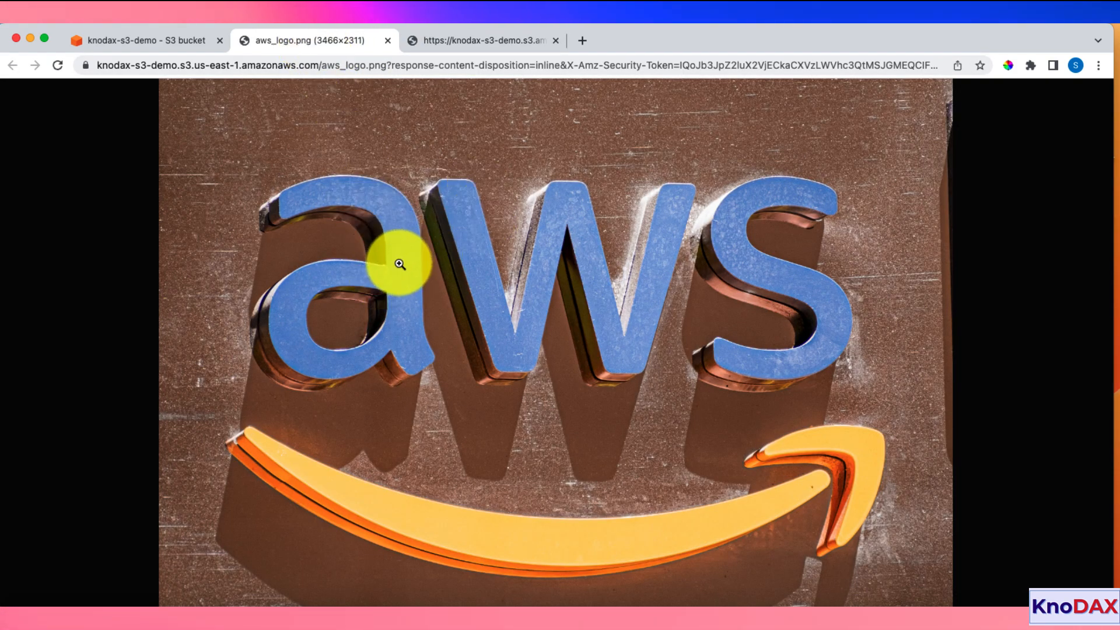
click(478, 41)
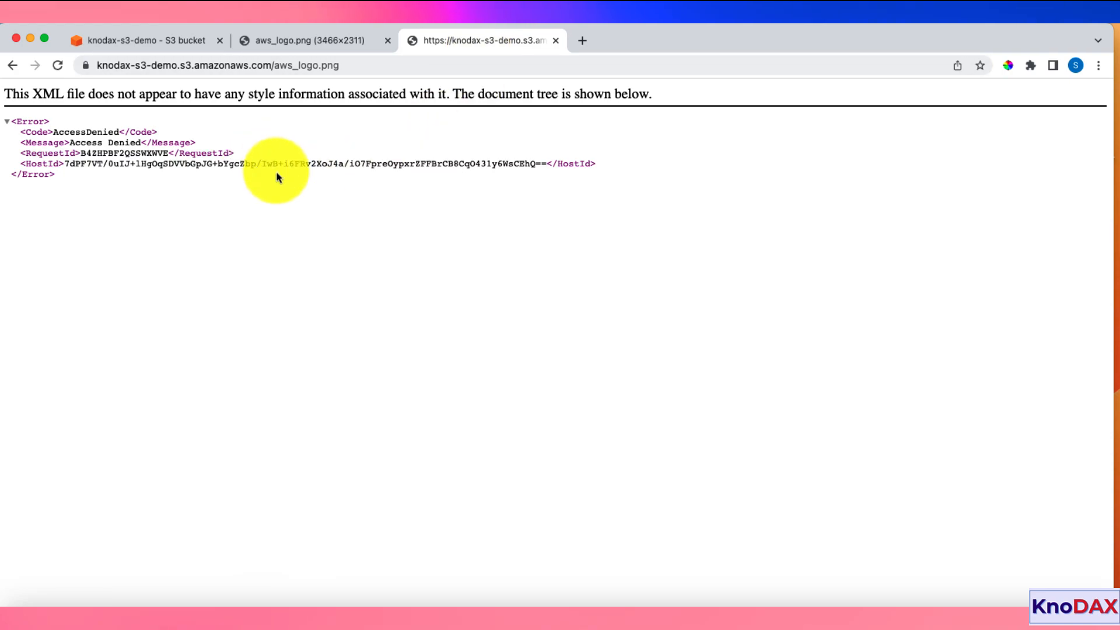
click(286, 40)
click(123, 38)
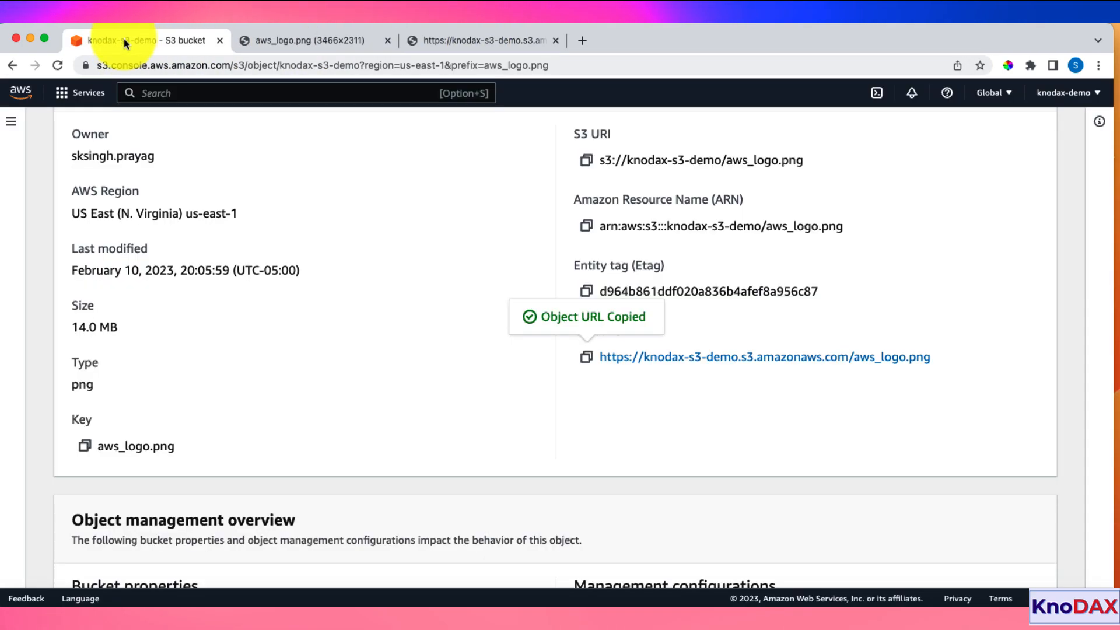
click(462, 44)
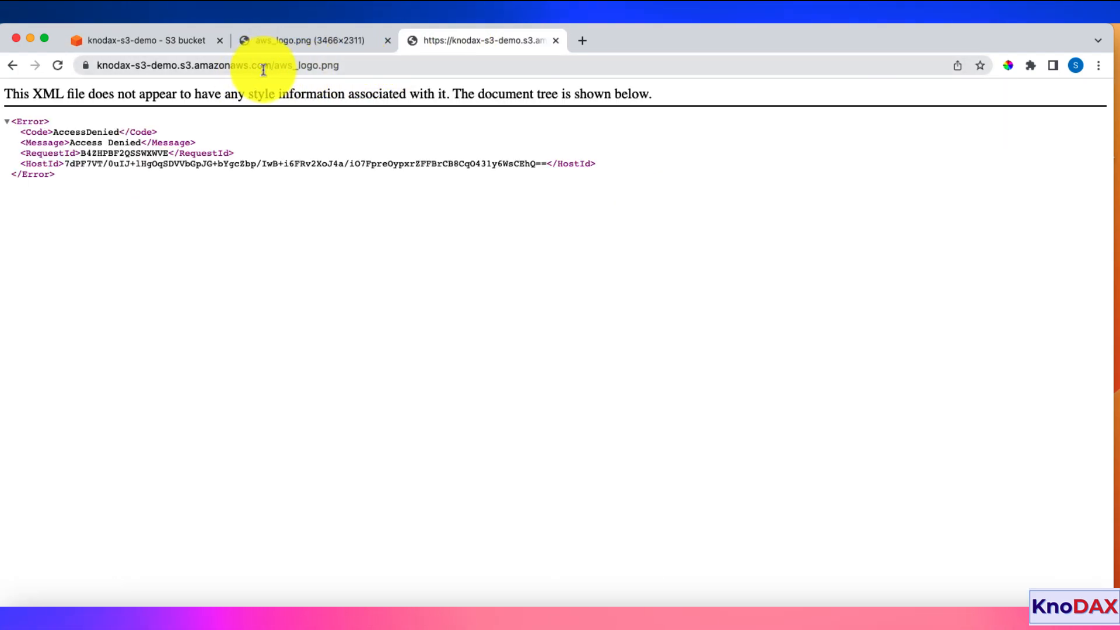
click(290, 42)
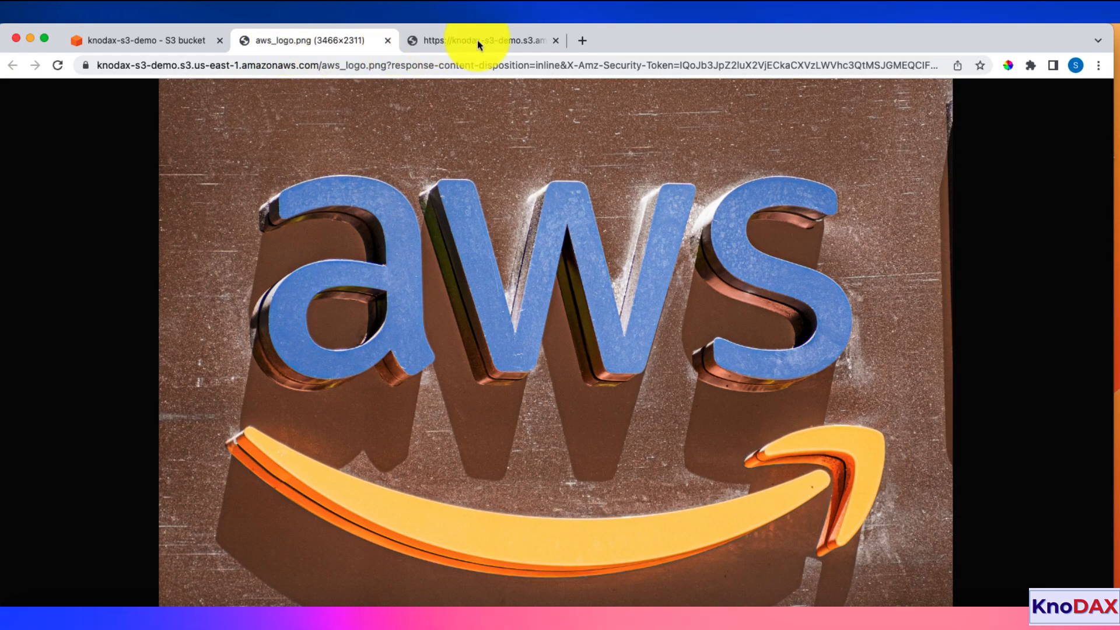
click(387, 66)
click(516, 42)
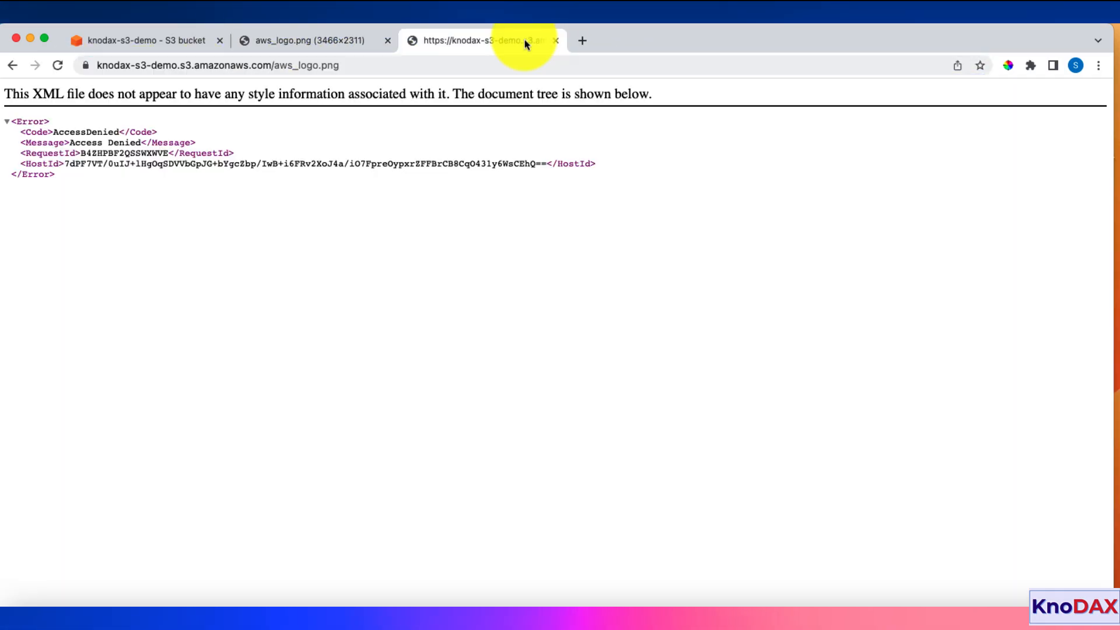
click(187, 66)
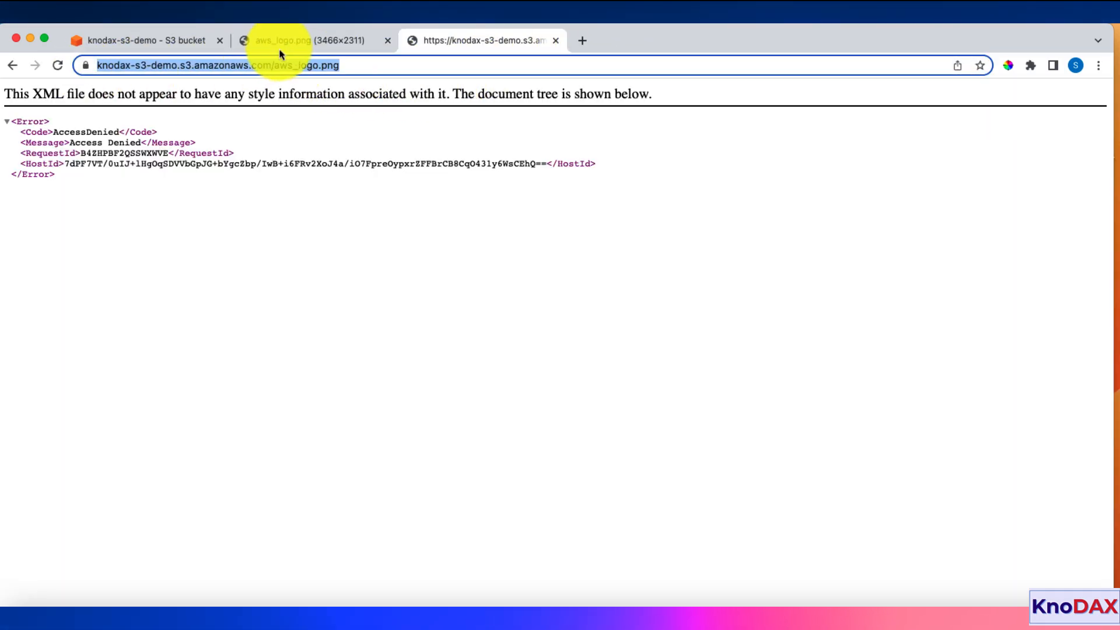
click(280, 42)
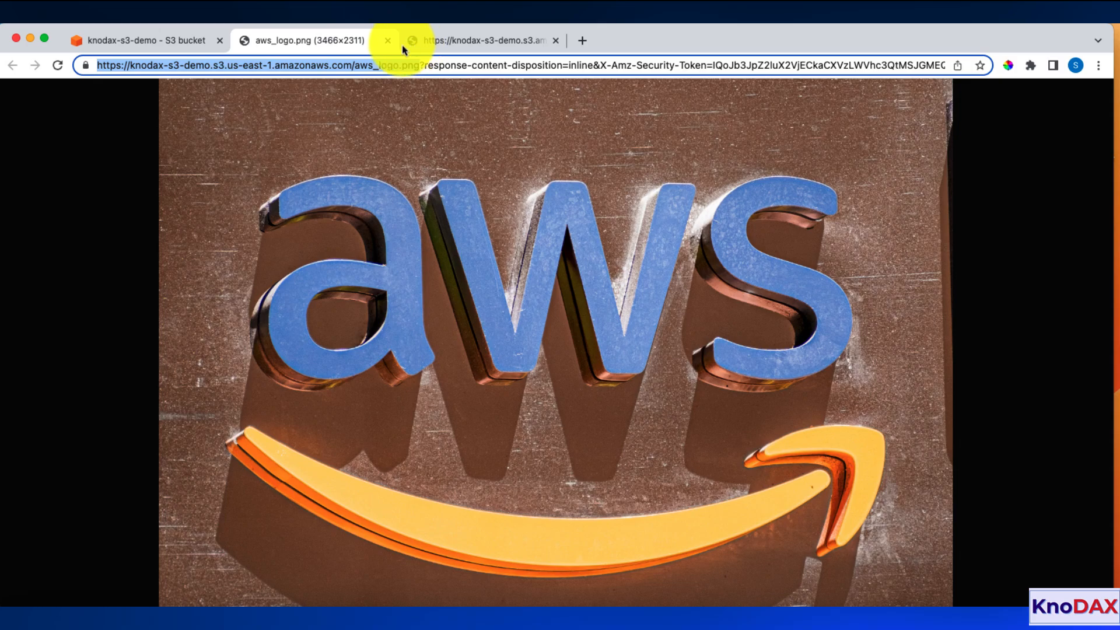
Examine the query parameters after aws_logo.png in the address of the console-opened image and compare with the plain object URL's tab
click(437, 66)
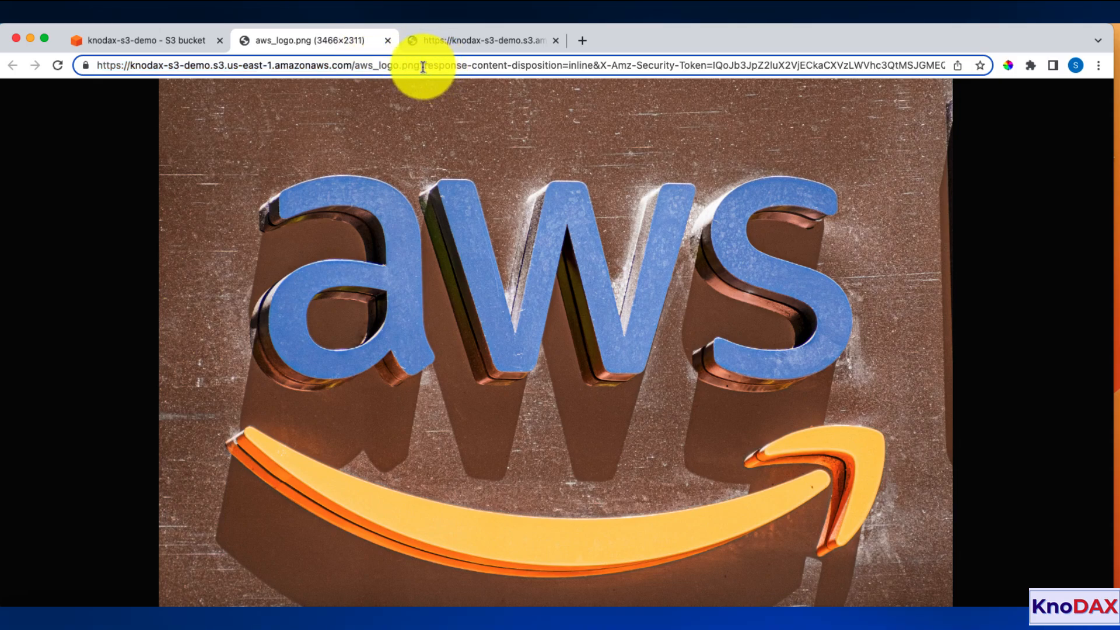
drag(422, 66, 950, 69)
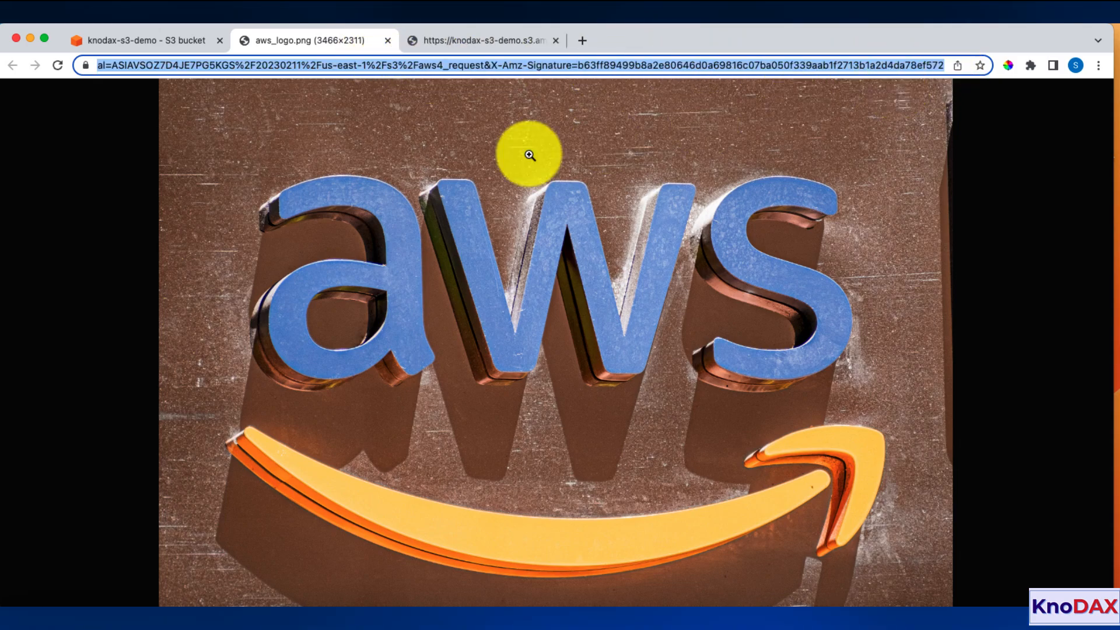
click(455, 66)
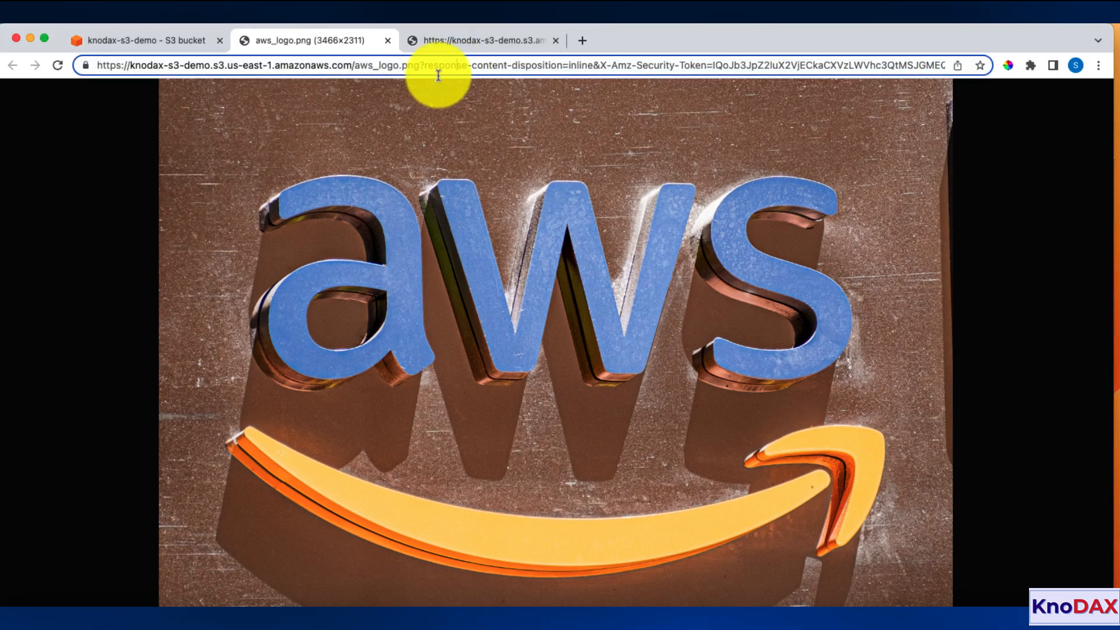
drag(423, 66, 729, 66)
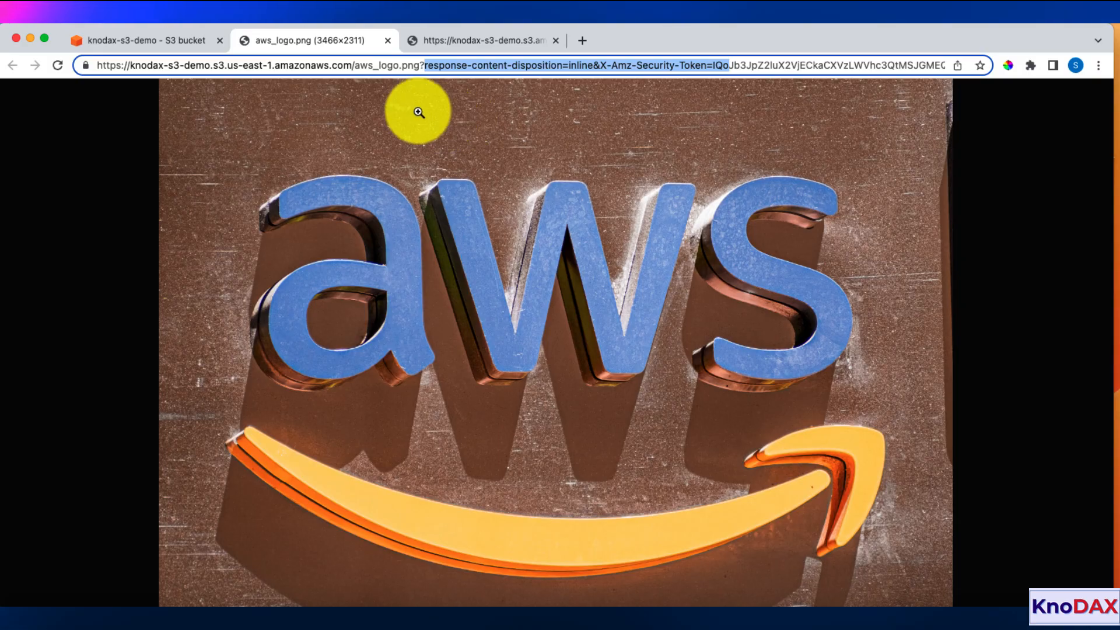
click(378, 65)
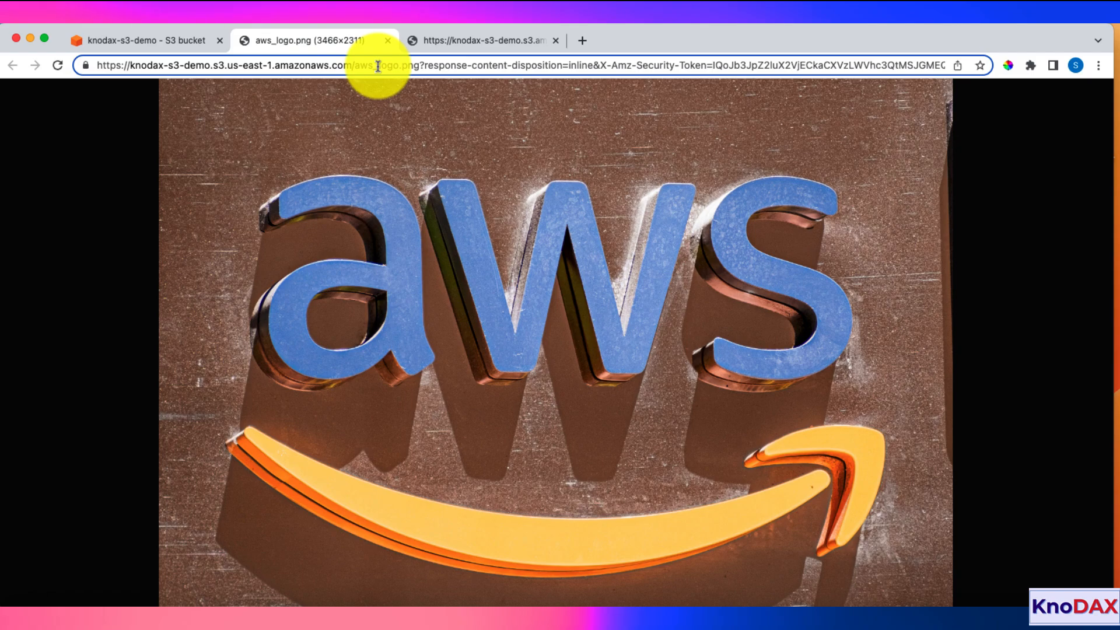
click(465, 44)
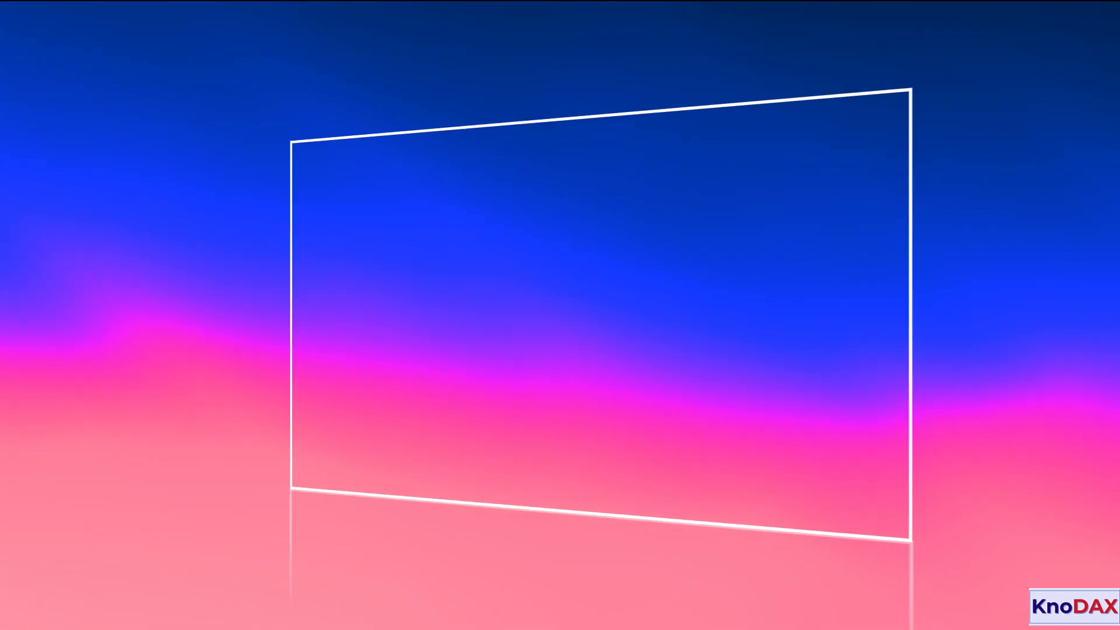
Return to the knodax-s3-demo bucket and create a folder named images in it
scroll(465, 267, up, 3)
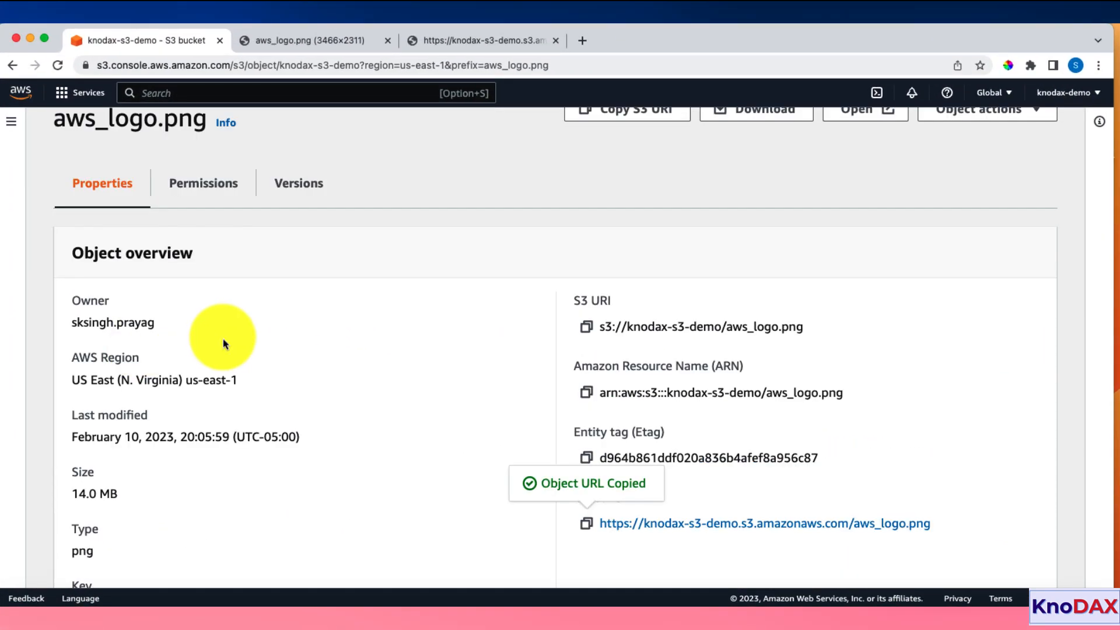
scroll(218, 291, up, 2)
click(224, 131)
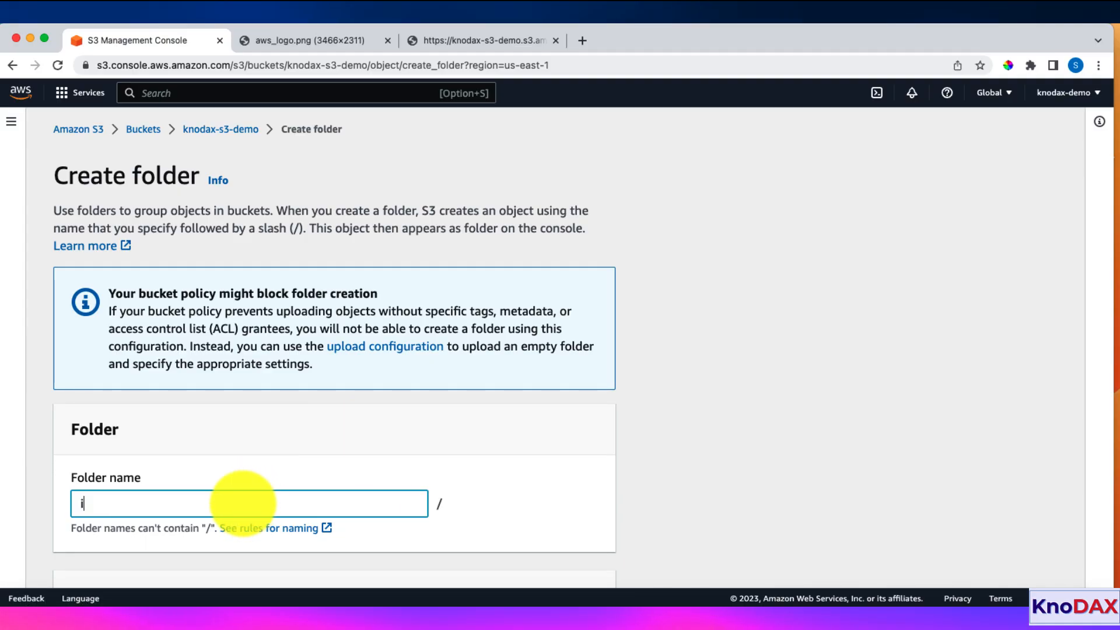
key(BackSpace)
key(BackSpace)
text(es)
scroll(283, 500, down, 5)
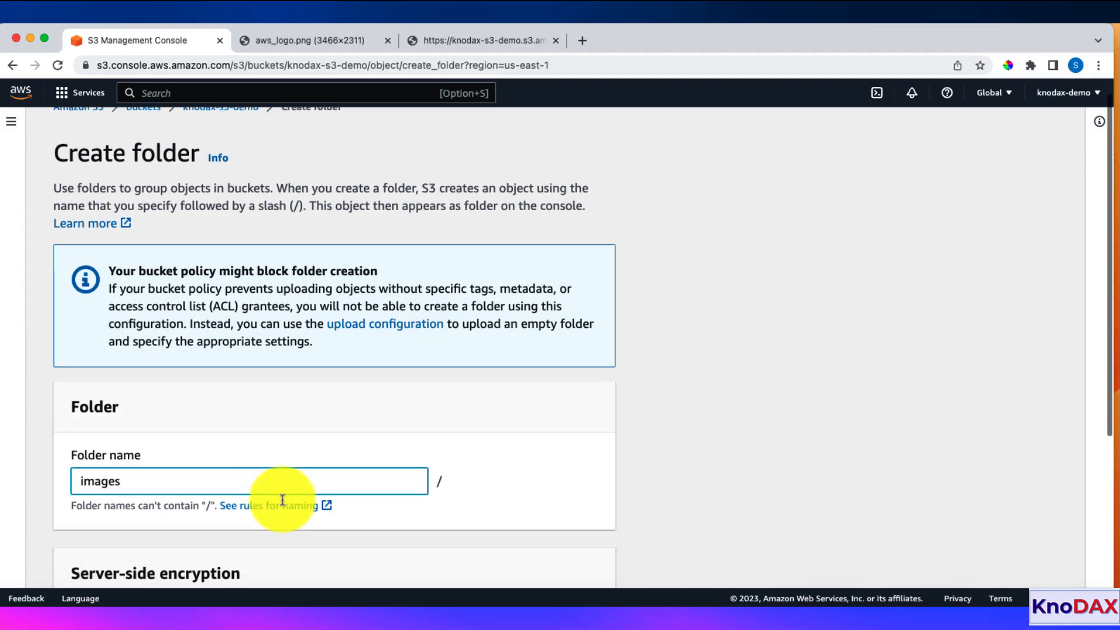
click(547, 555)
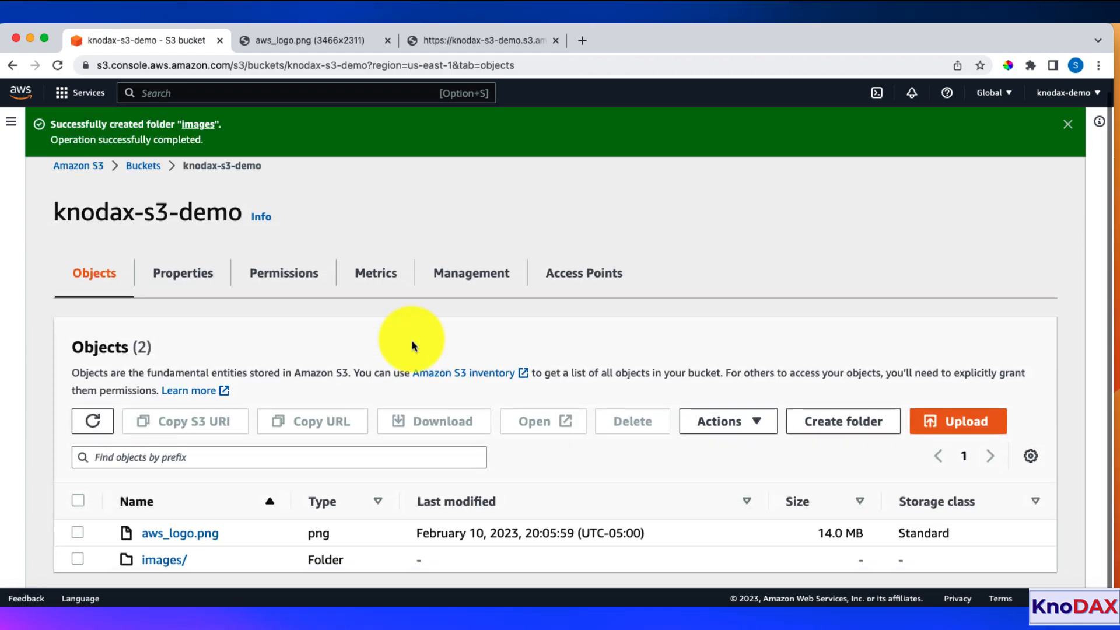
Upload aws-cloud-practitioner.png from the Amazon-s3 folder into the bucket's images folder and close the upload status
click(164, 545)
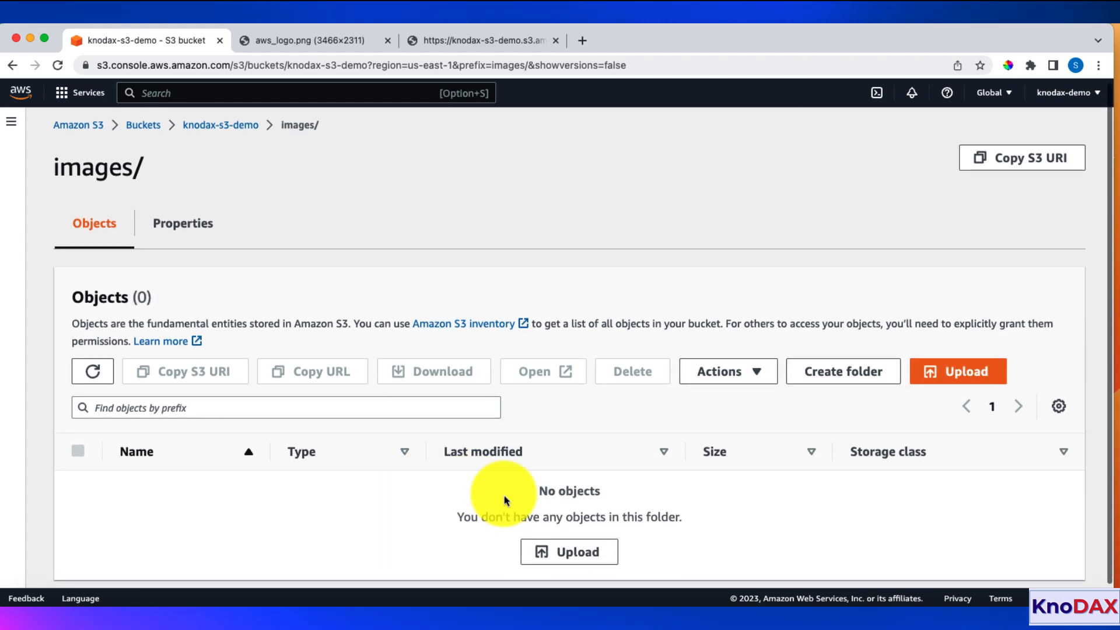
click(592, 554)
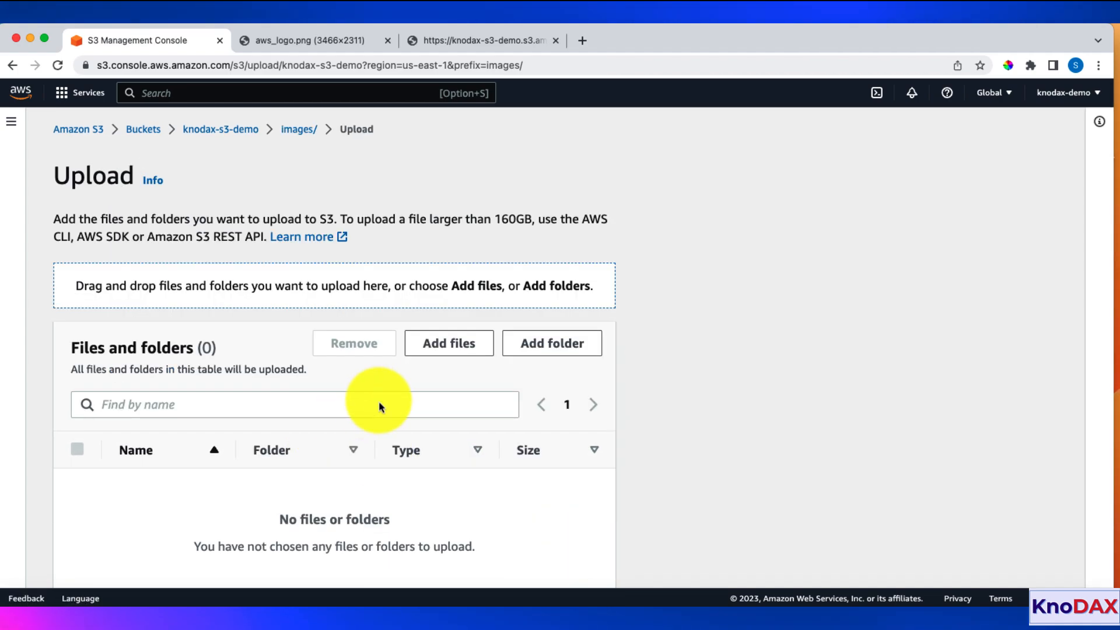
click(429, 365)
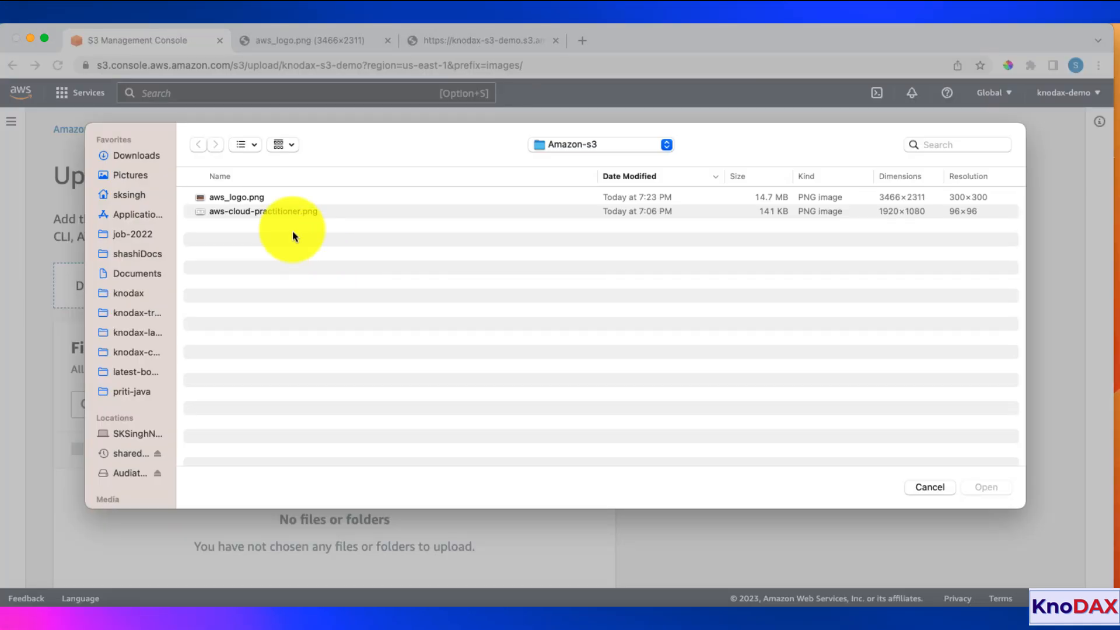
click(270, 211)
click(976, 485)
scroll(545, 408, down, 5)
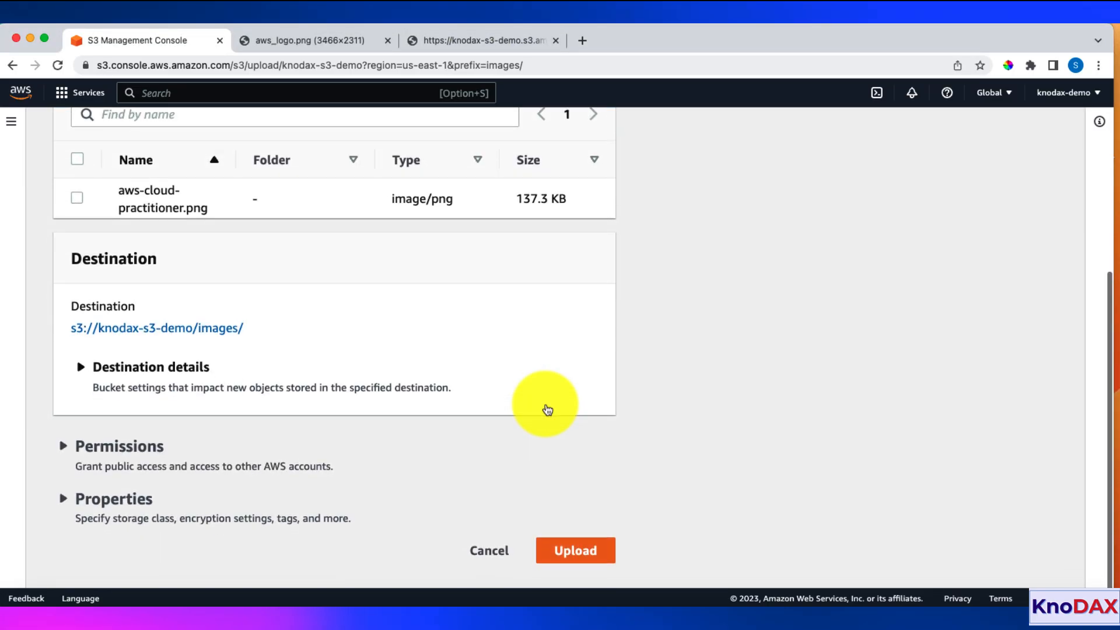
click(574, 551)
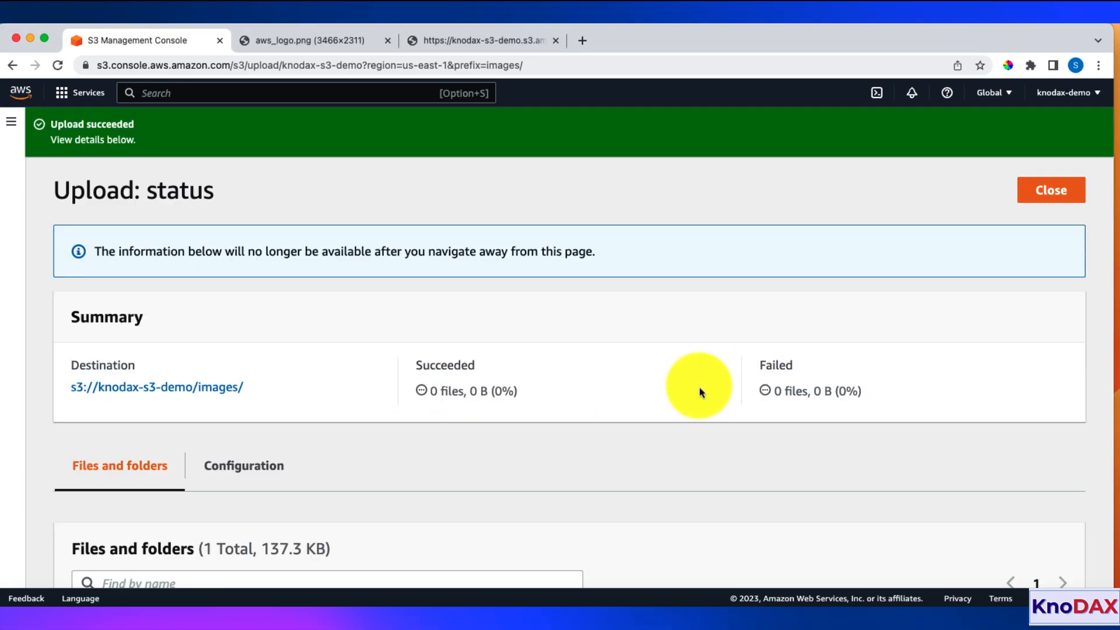
click(1048, 197)
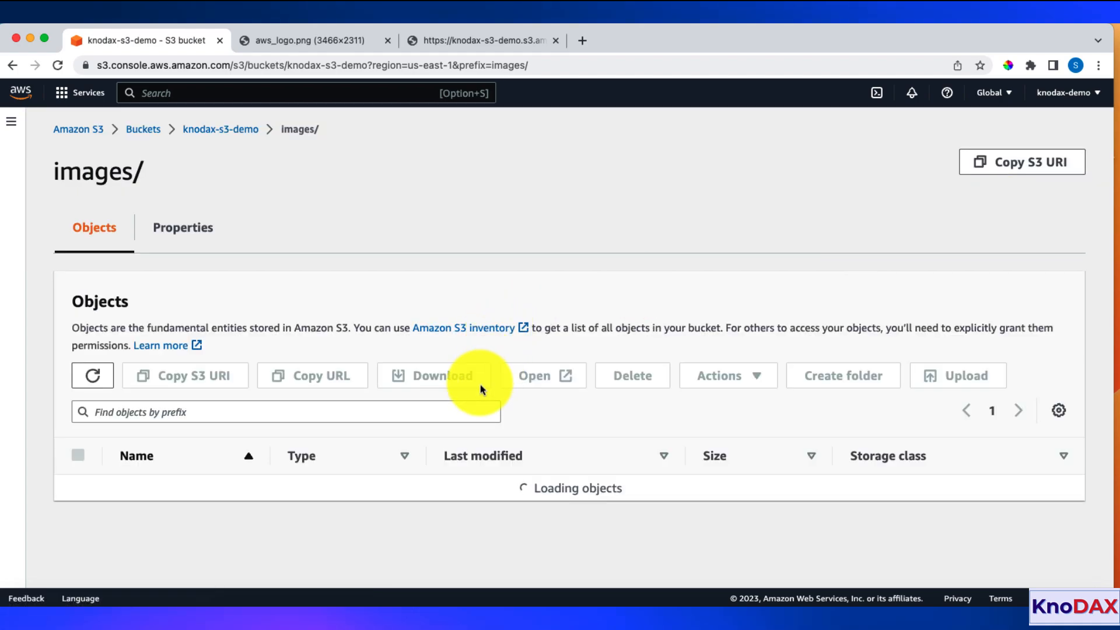
Go back to the bucket, find aws-cloud-practitioner.png in the images folder and open the image from the console
click(229, 130)
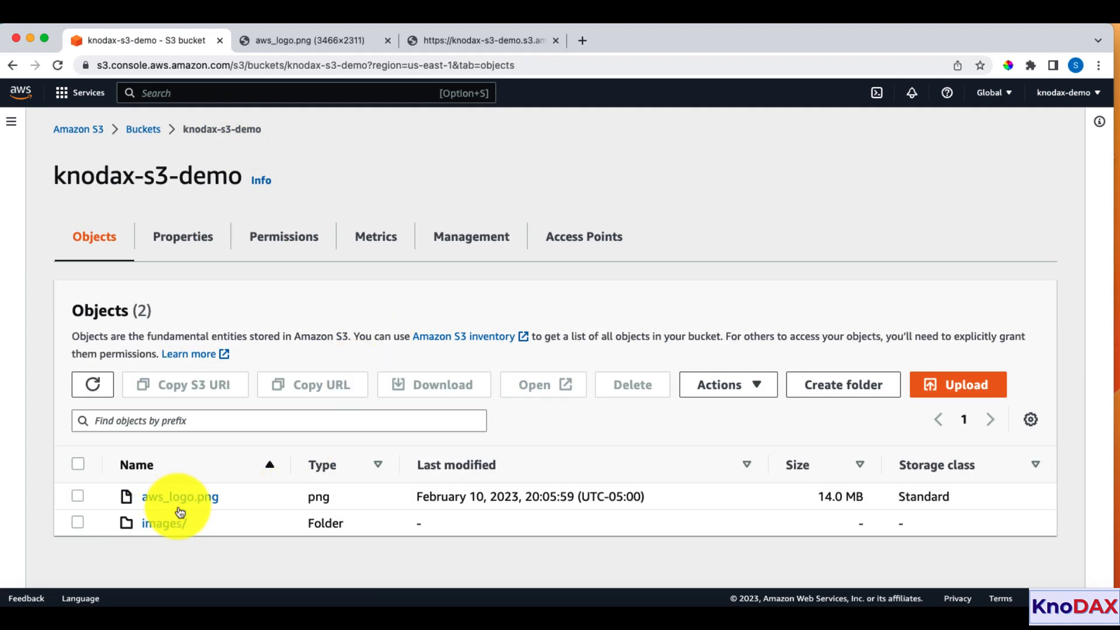
click(181, 536)
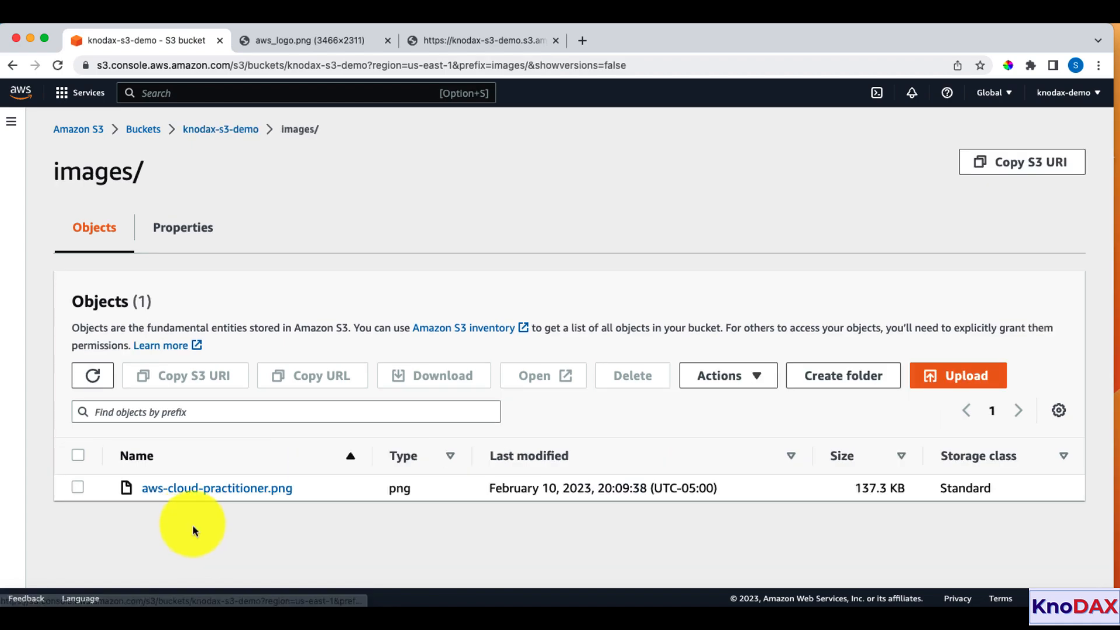
click(214, 496)
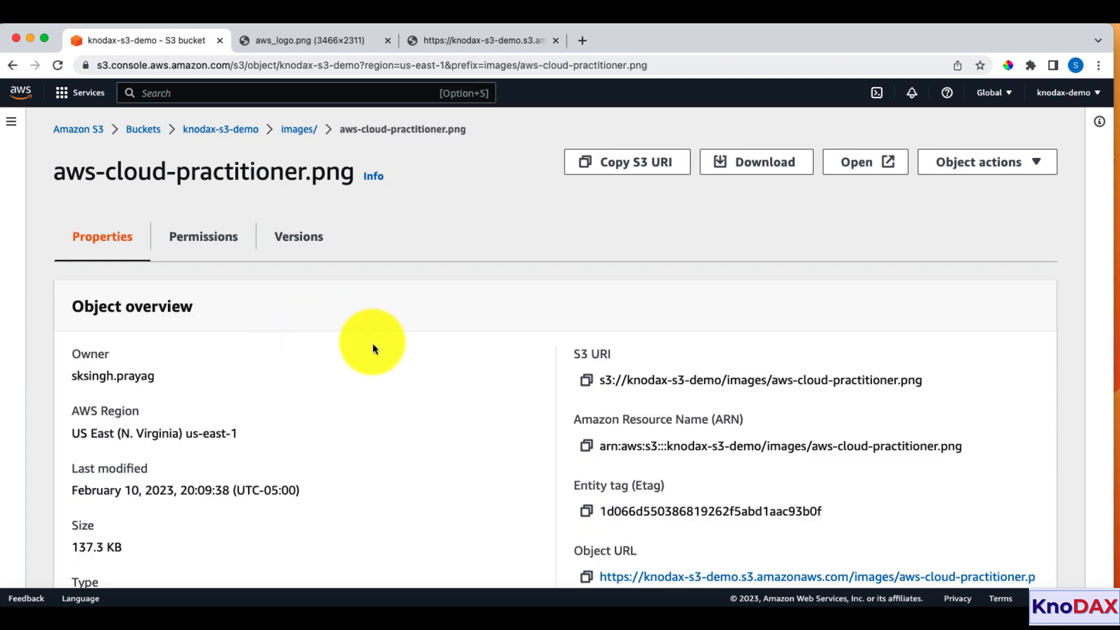
click(853, 169)
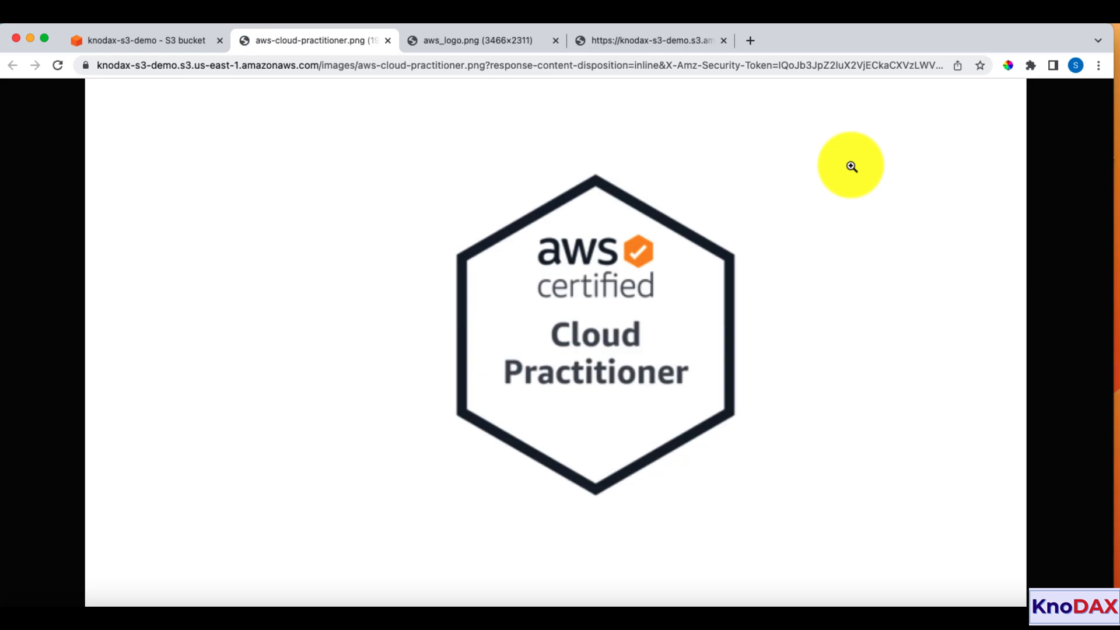
Copy the object URL of aws-cloud-practitioner.png from its properties and load it in a new browser tab
click(145, 49)
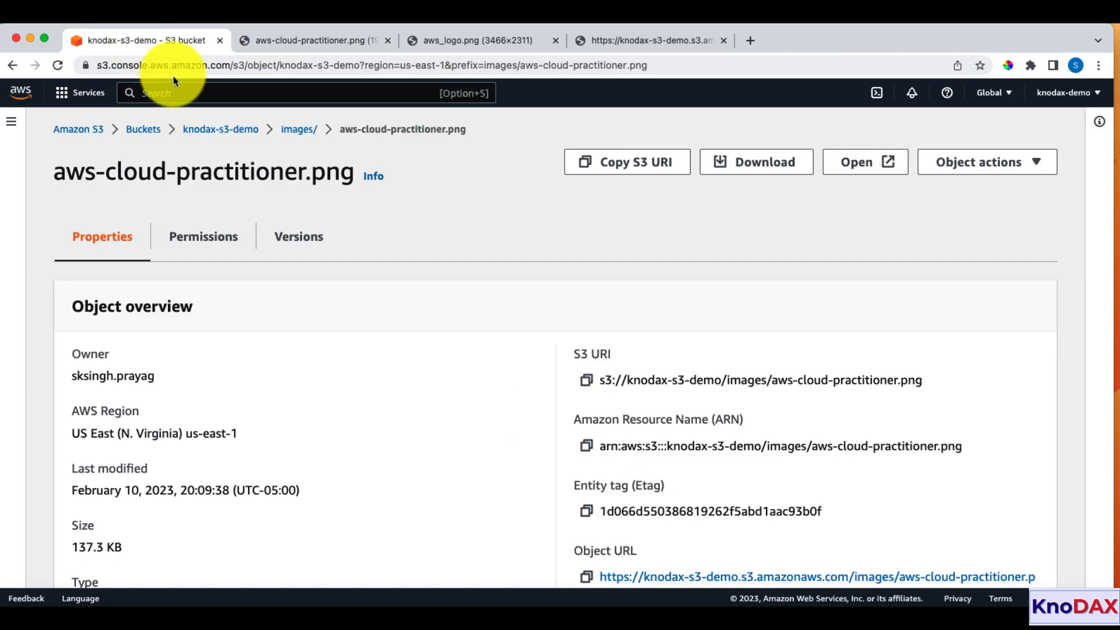
scroll(533, 412, down, 5)
scroll(533, 412, up, 4)
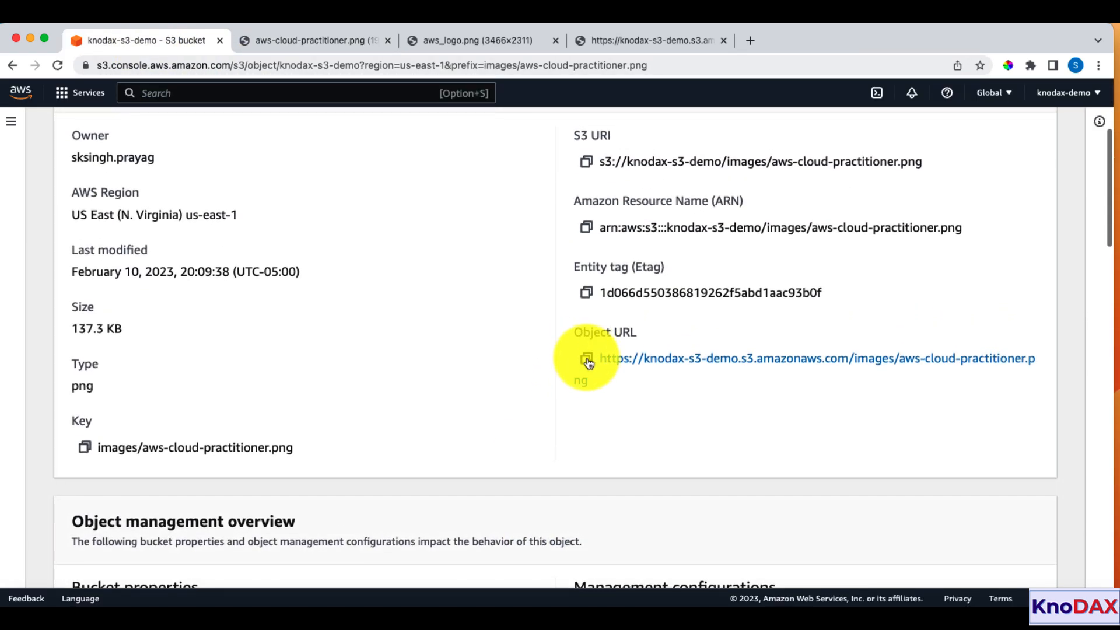
click(585, 358)
click(664, 40)
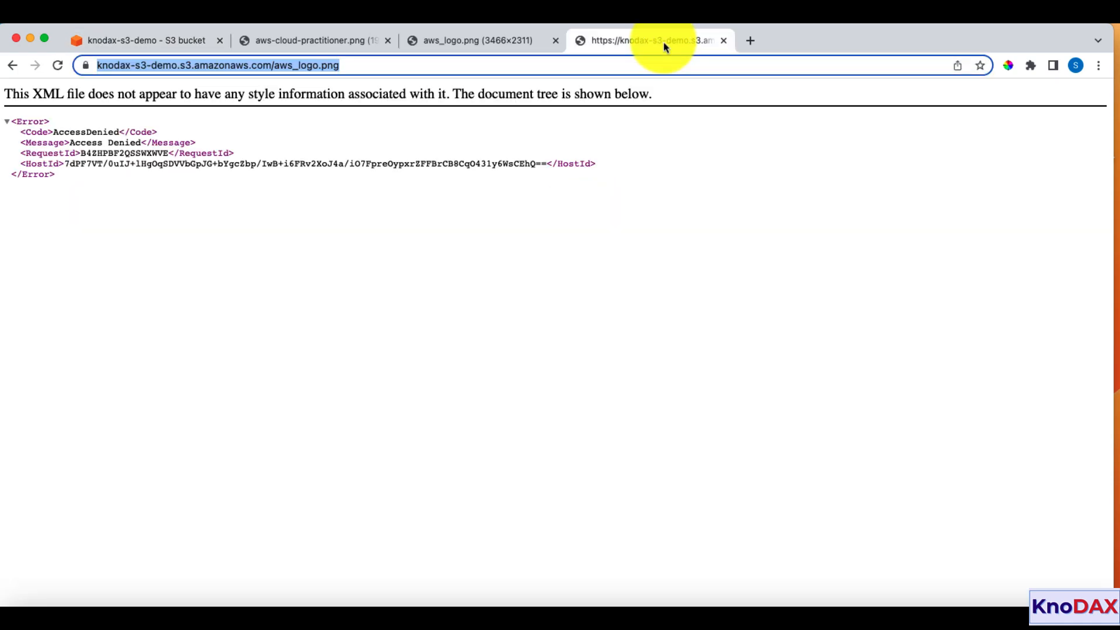
right_click(663, 40)
key(Return)
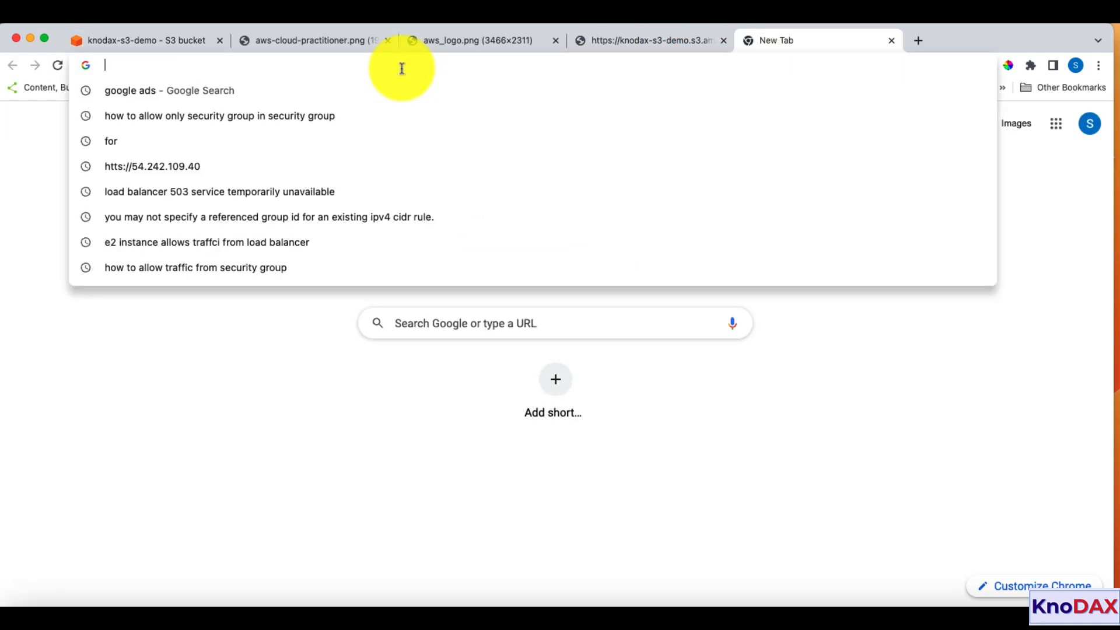
key(super+v)
key(Return)
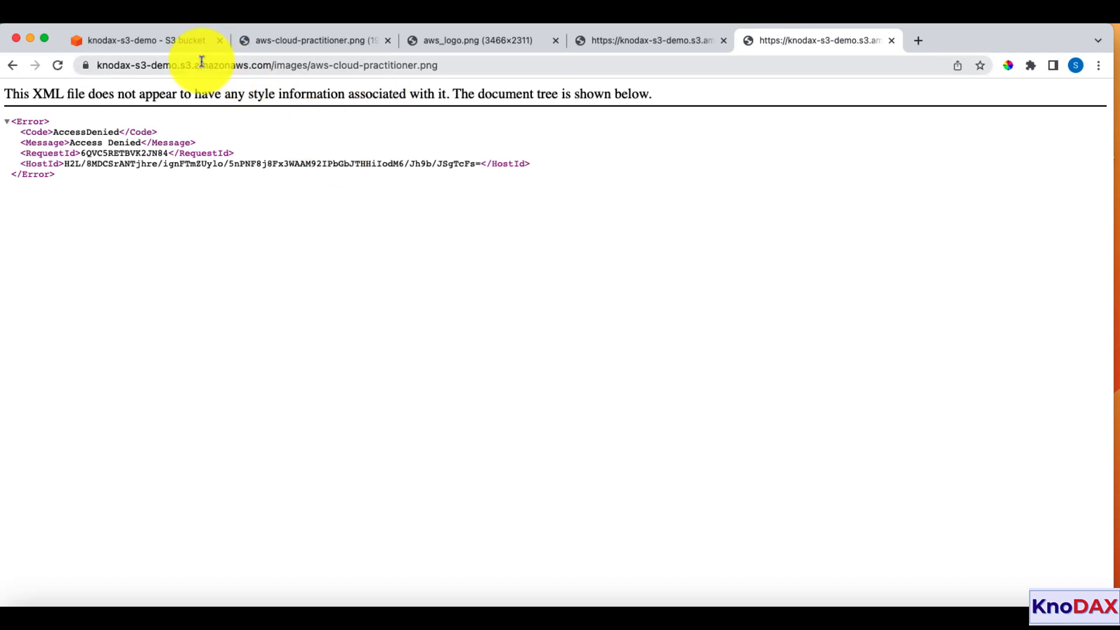
Return to the S3 console, review the contents of the images folder and go back to the bucket's object list
click(162, 48)
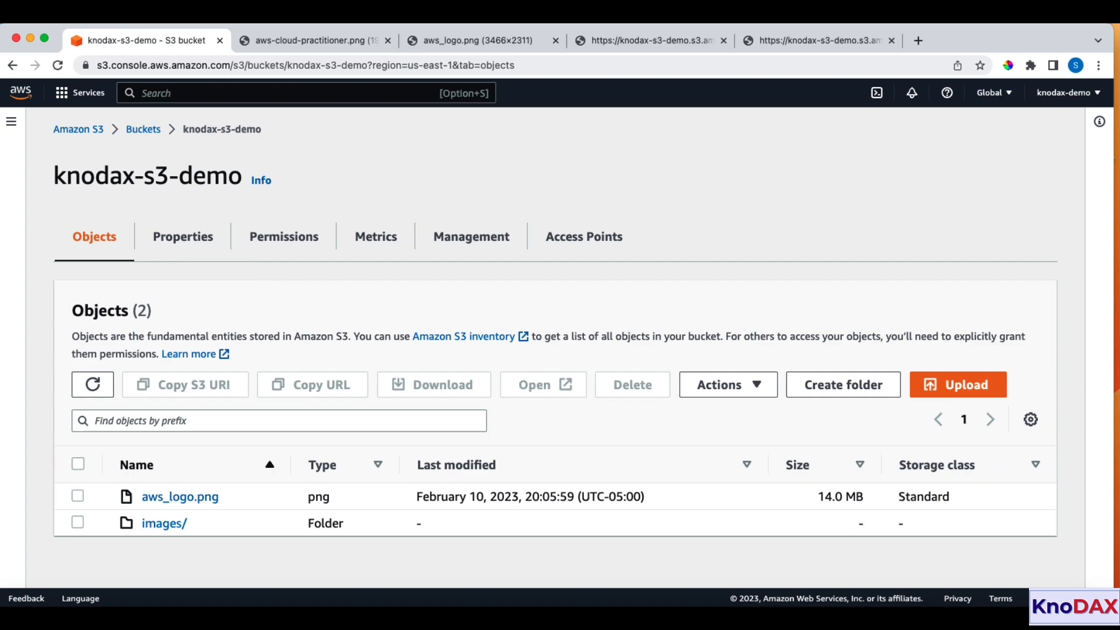
click(173, 526)
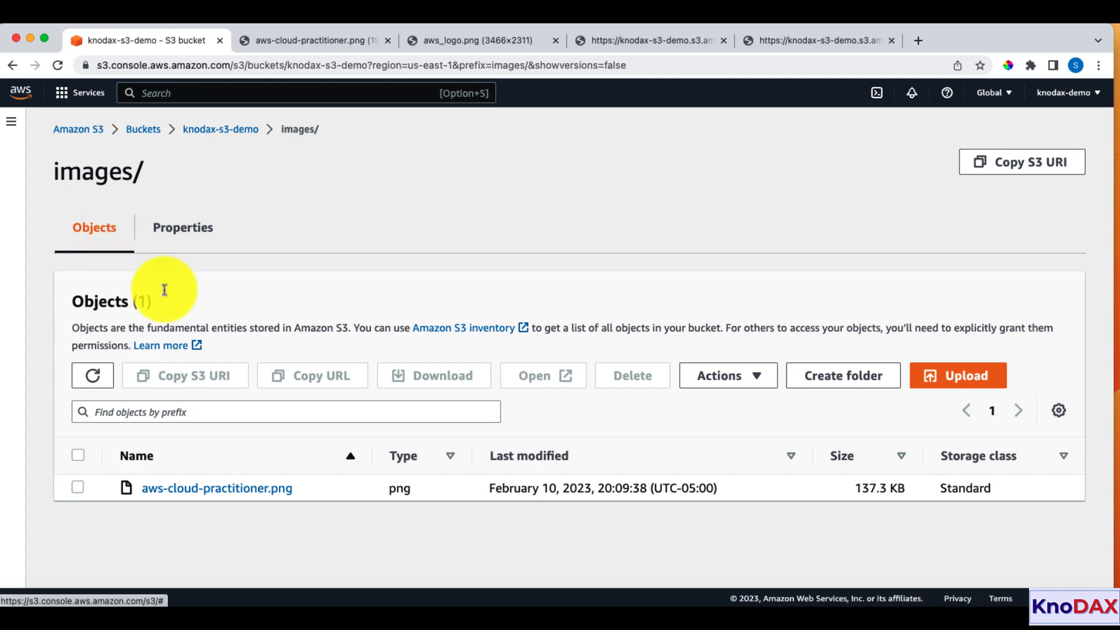
click(213, 130)
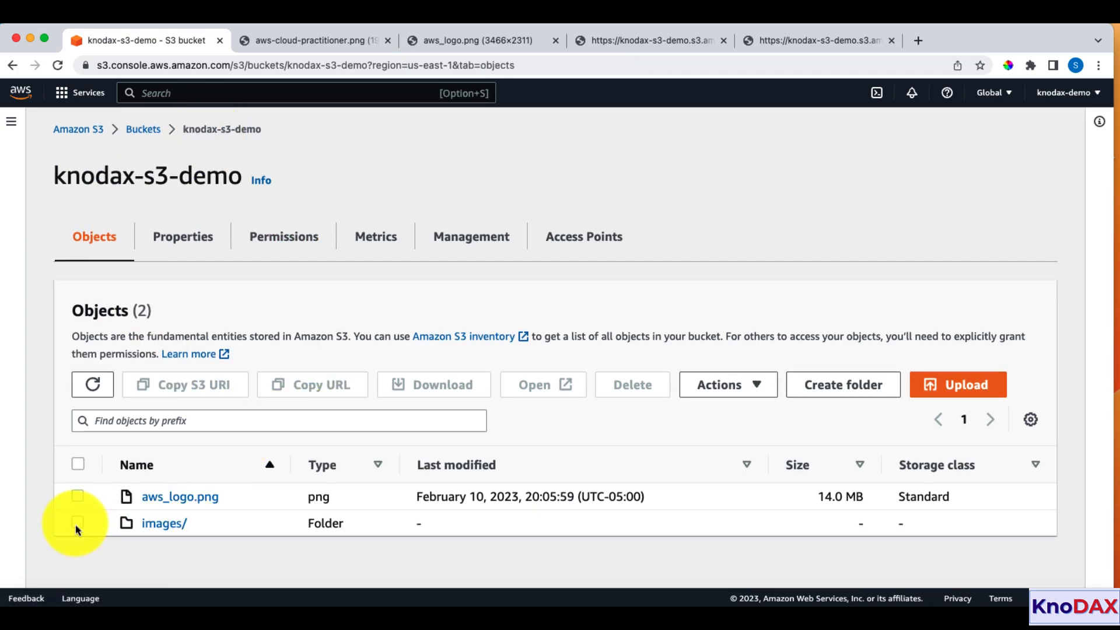
Delete the images folder from the bucket, confirming with "permanently delete", and close the deletion status
click(77, 523)
click(652, 395)
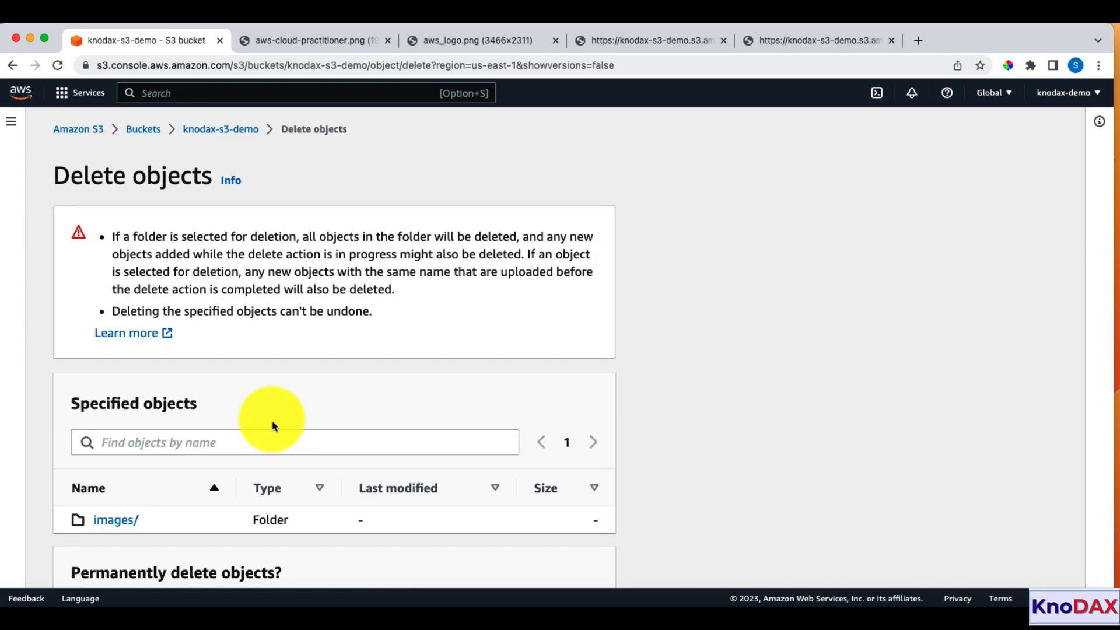
scroll(272, 420, down, 5)
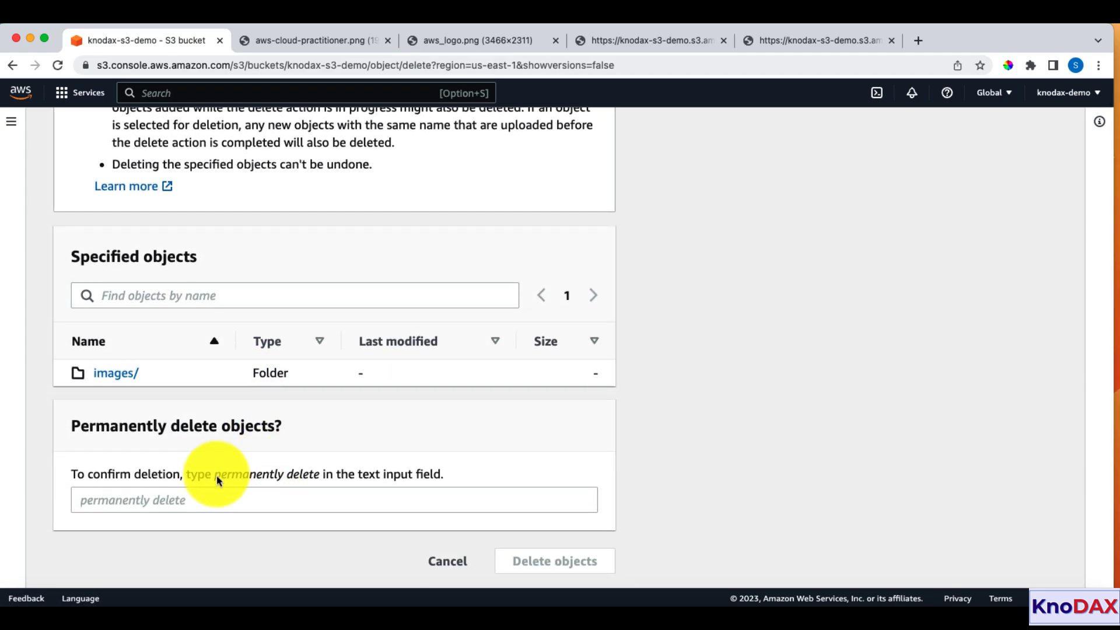
drag(280, 476, 315, 478)
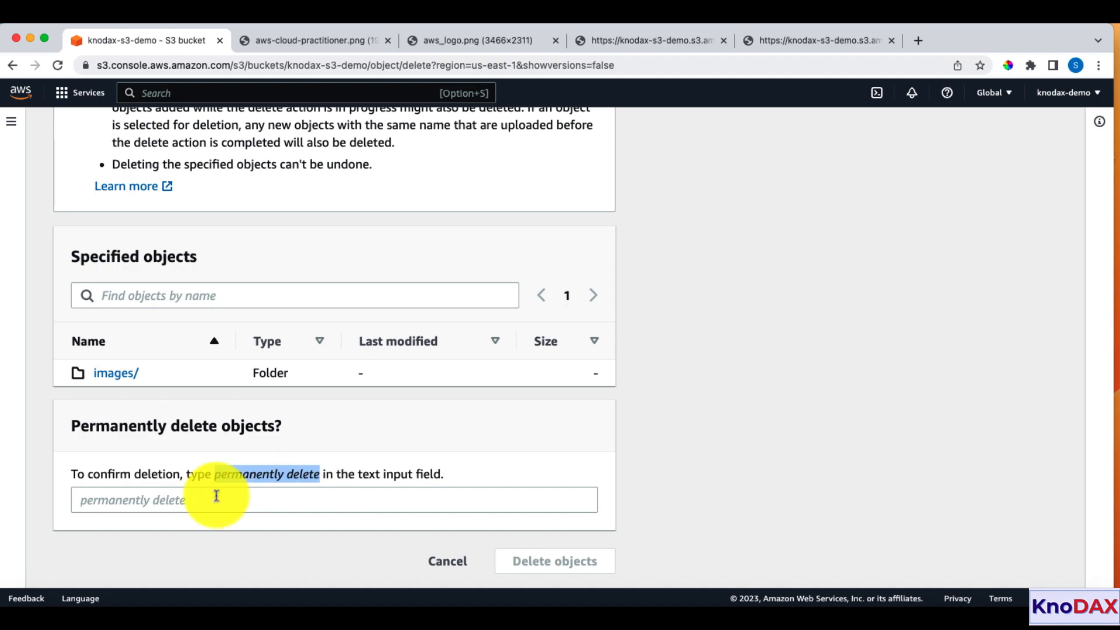
click(195, 497)
key(super+v)
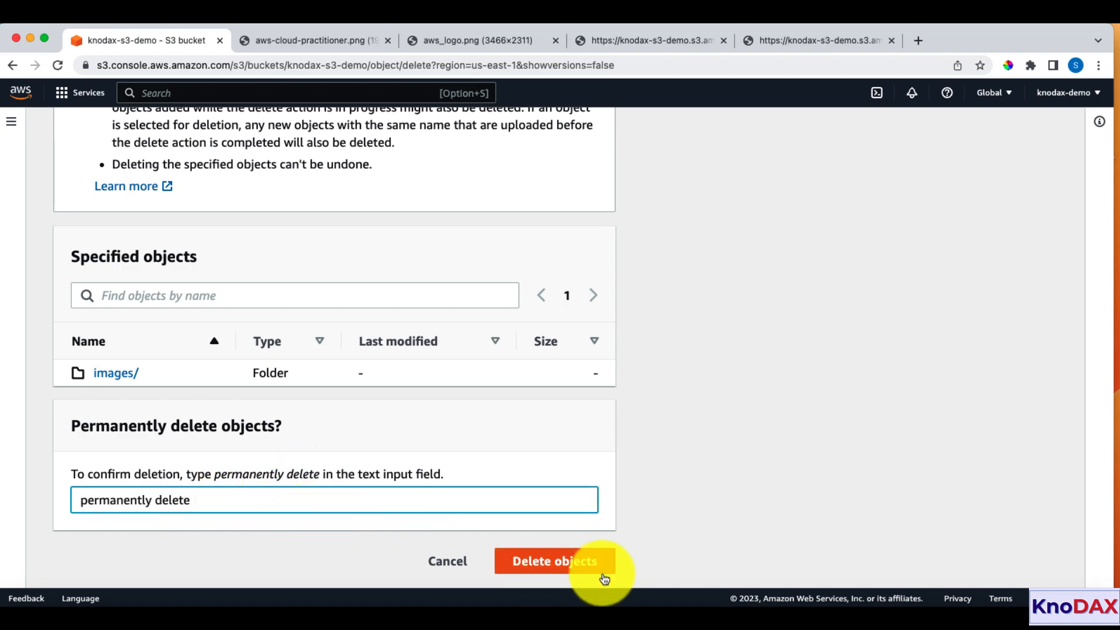
click(534, 557)
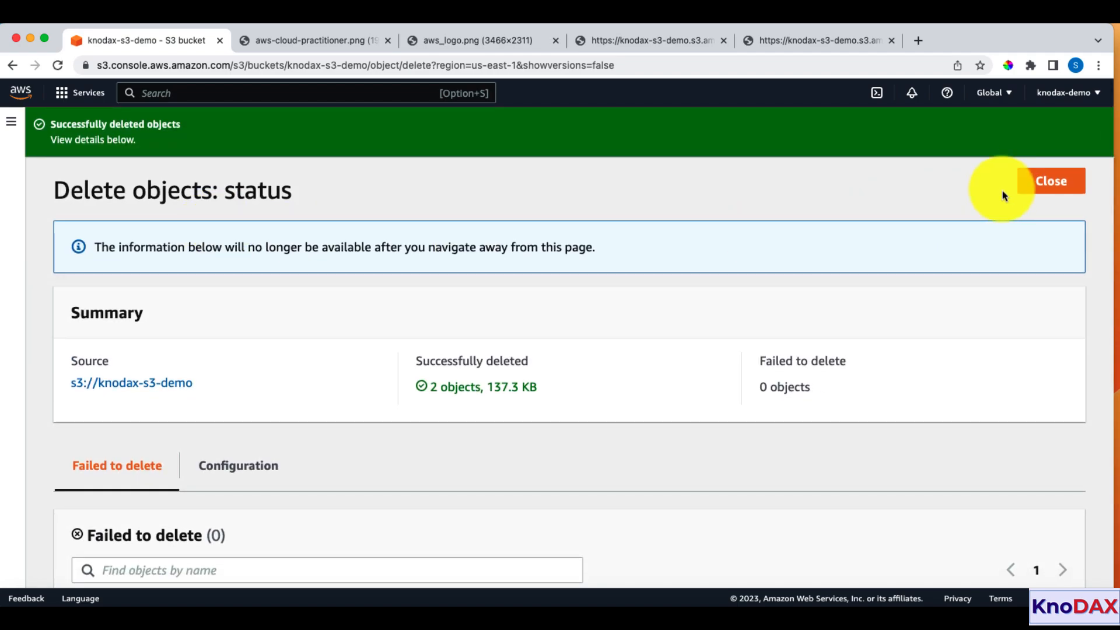
click(1041, 183)
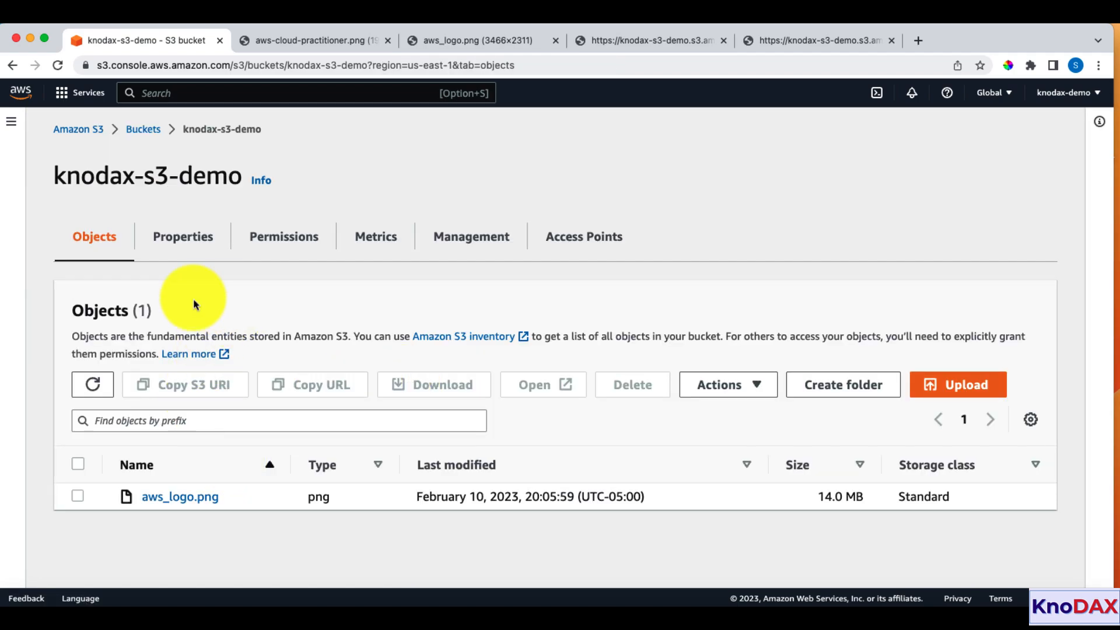